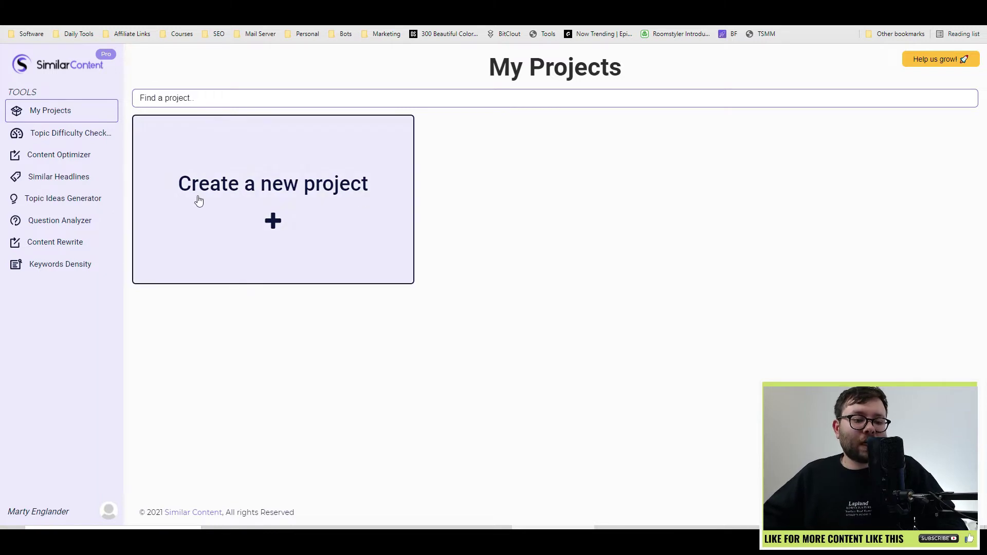
Step: Create a Topic Difficulty project for 'dog training' (United States, English, Desktop) and launch the check
{"action": "left_click", "coordinate": [77, 133]}
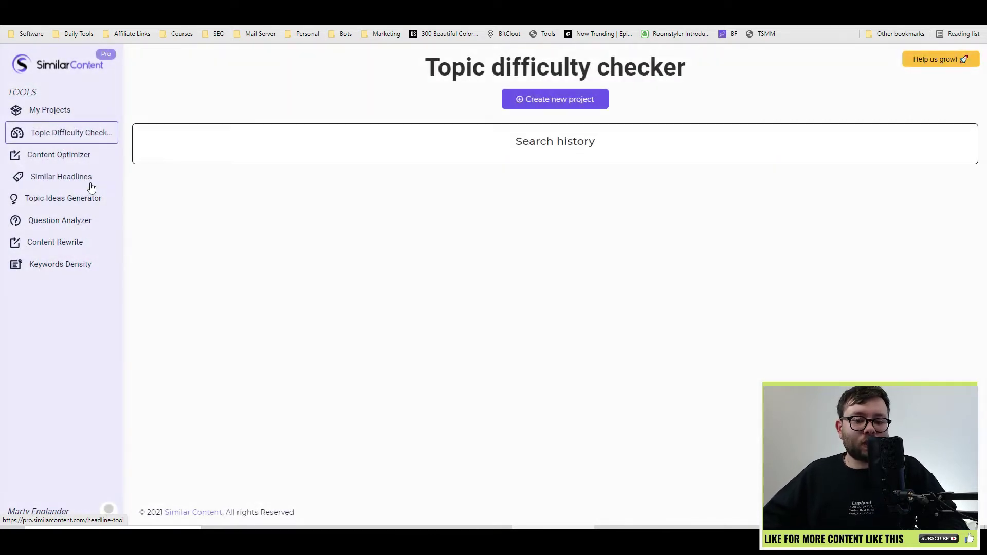
{"action": "left_click", "coordinate": [546, 101]}
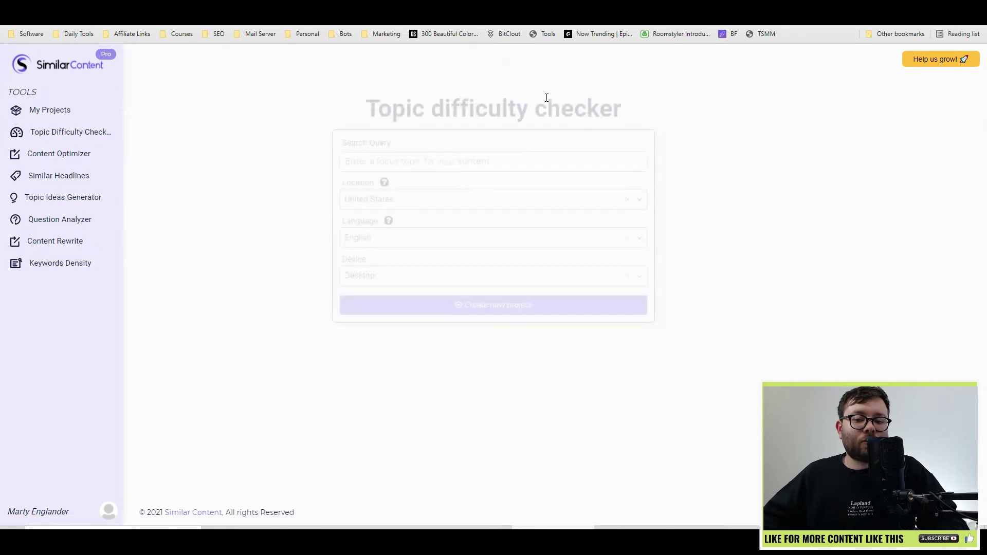
{"action": "left_click", "coordinate": [489, 164]}
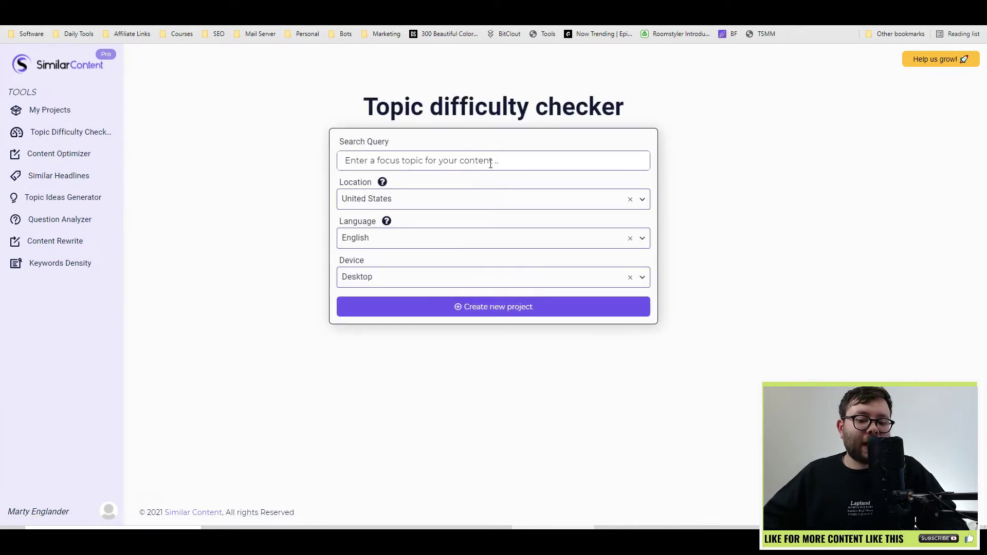
{"action": "type", "text": "dog t"}
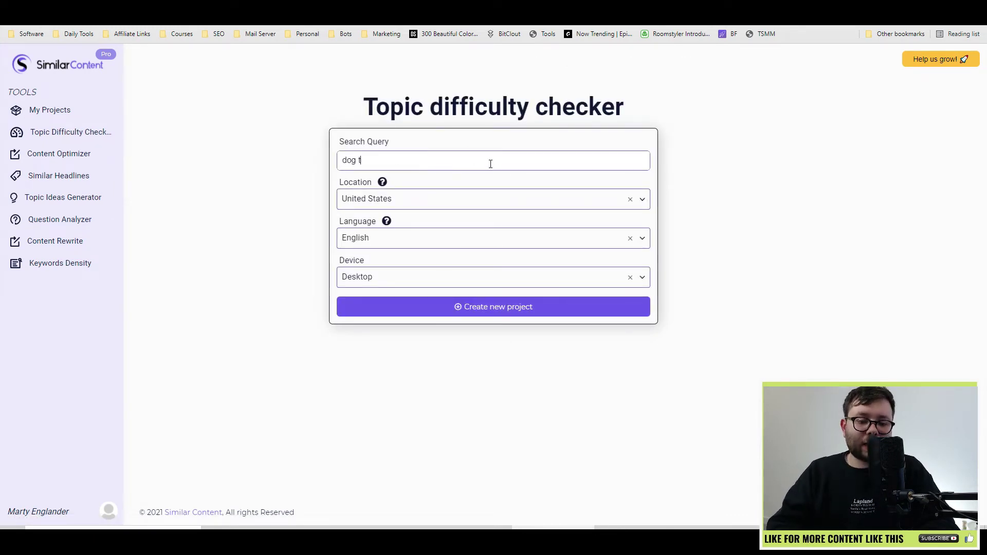
{"action": "type", "text": "raining"}
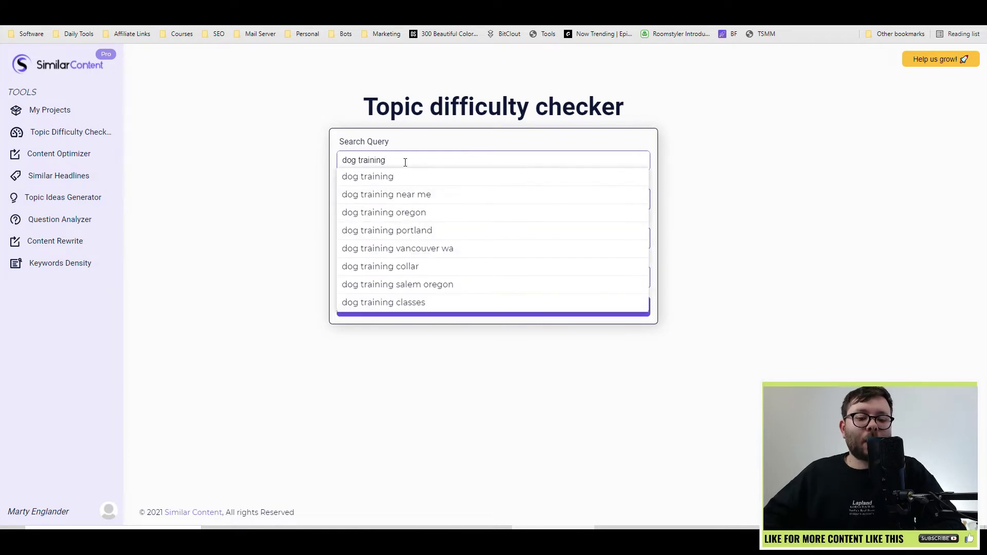
{"action": "left_click", "coordinate": [402, 182]}
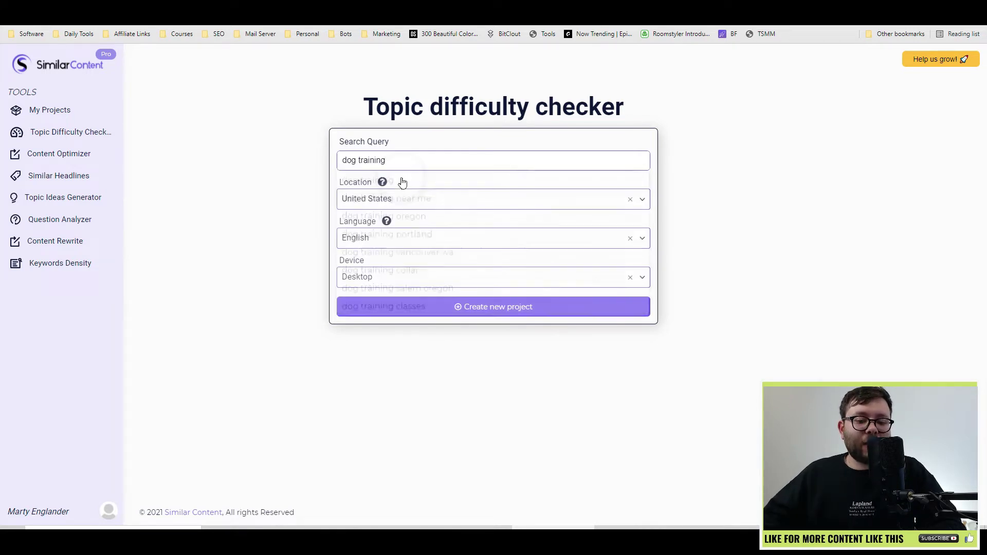
{"action": "left_click", "coordinate": [503, 316]}
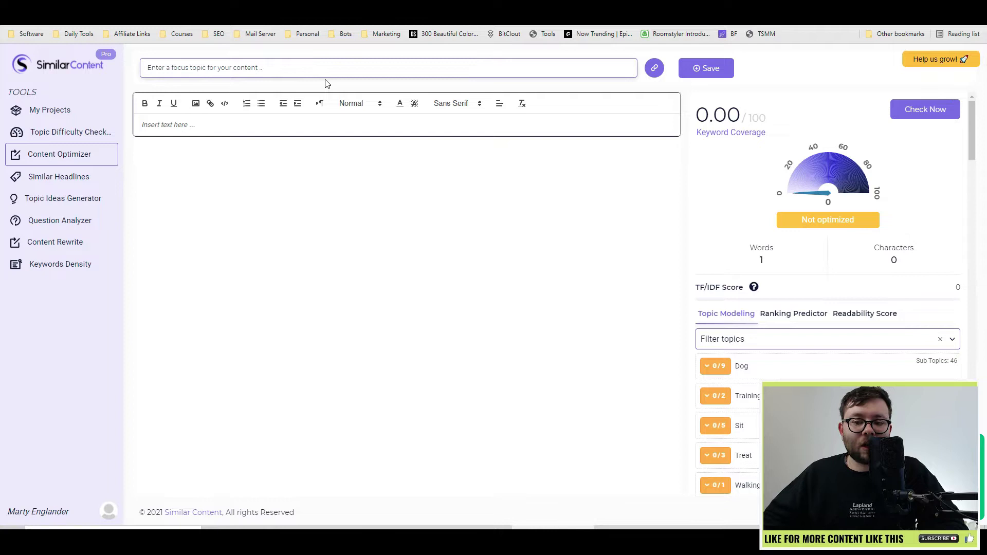
Step: Fetch the pasted Battersea teach-your-dog-to-sit article into the Content Optimizer editor, scoring 27.63 at 401 words
{"action": "left_click", "coordinate": [653, 71]}
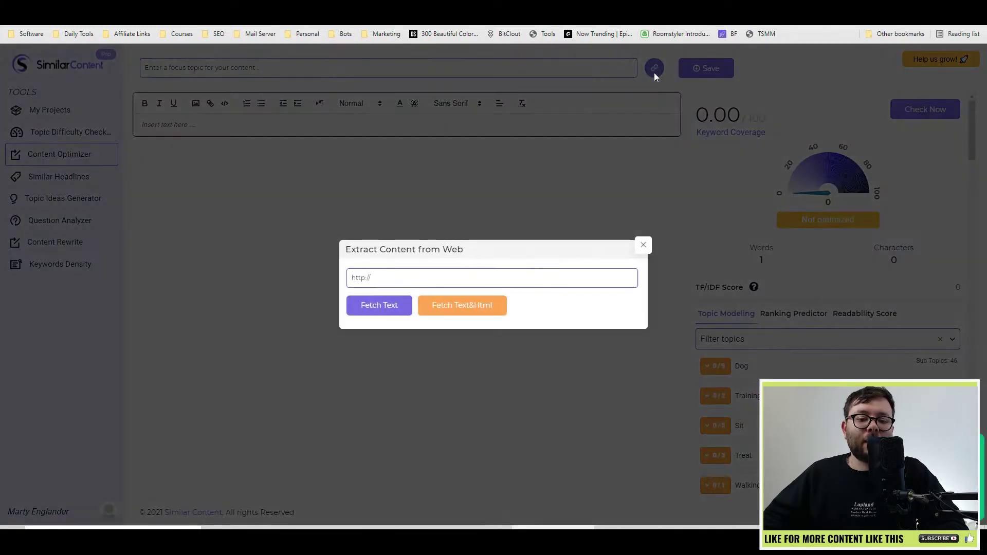
{"action": "left_click", "coordinate": [401, 272]}
{"action": "type", "text": "https://www.battersea.org.uk/pet-advice/dog-care-advice/how-teach-your-dog-sit"}
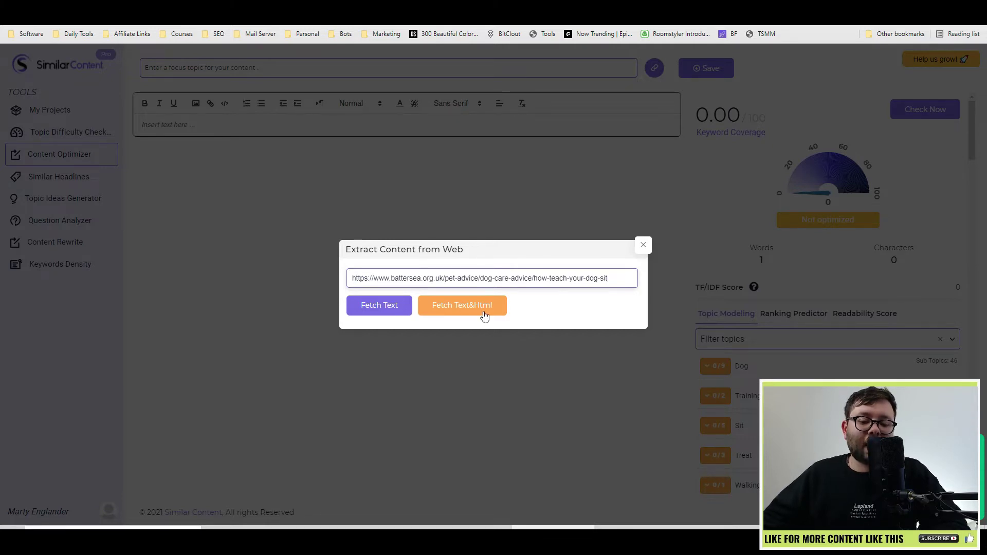
{"action": "left_click", "coordinate": [451, 309]}
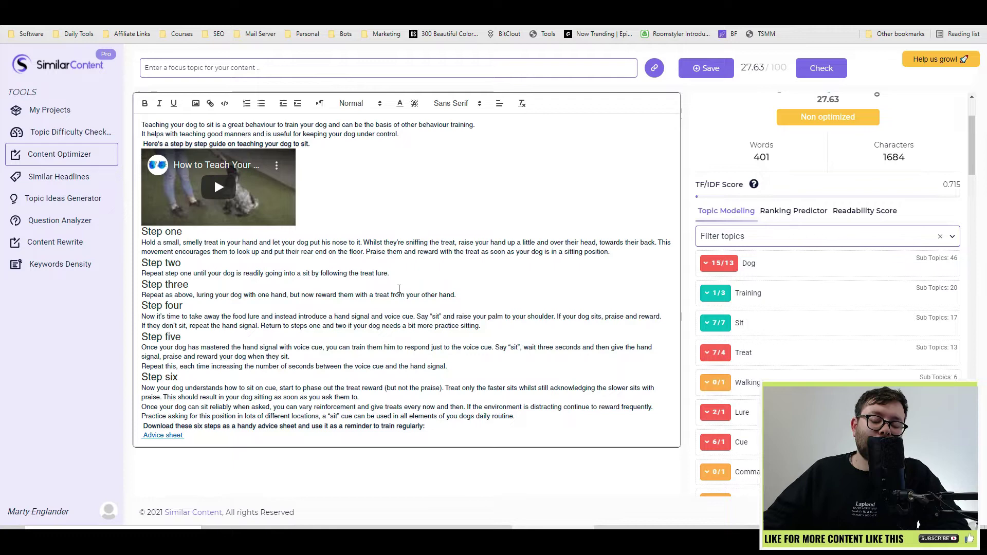
Step: Expand the Dog topic badge and browse its sub-topics, such as Dog Training and Basic Dog Training
{"action": "scroll", "coordinate": [753, 185], "scroll_direction": "up", "scroll_amount": 2}
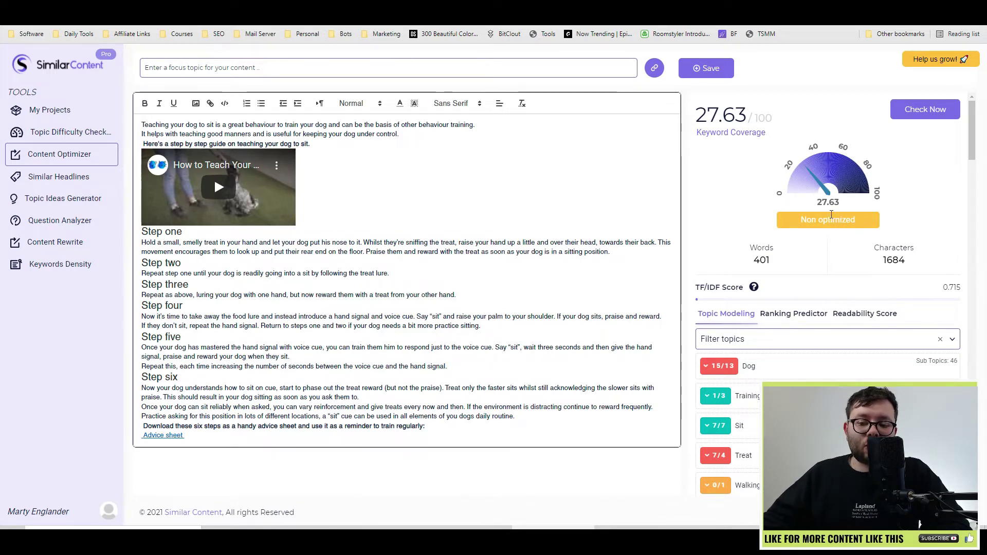
{"action": "scroll", "coordinate": [832, 290], "scroll_direction": "down", "scroll_amount": 3}
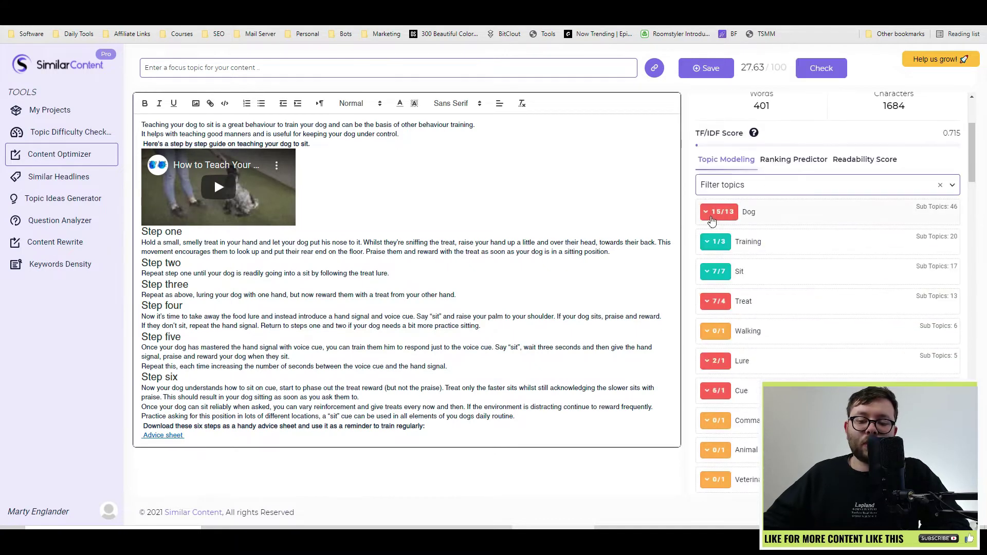
{"action": "left_click", "coordinate": [705, 214]}
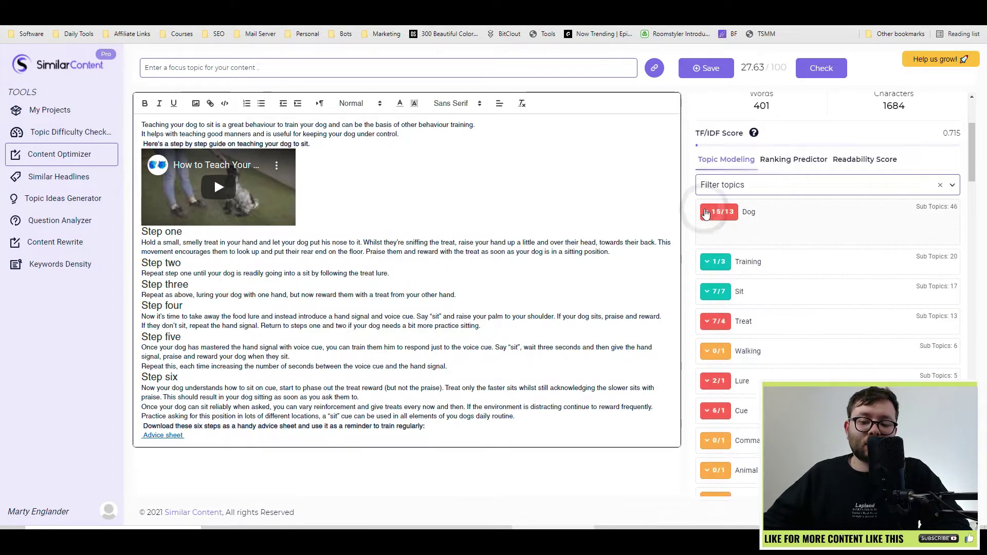
{"action": "scroll", "coordinate": [744, 207], "scroll_direction": "down", "scroll_amount": 2}
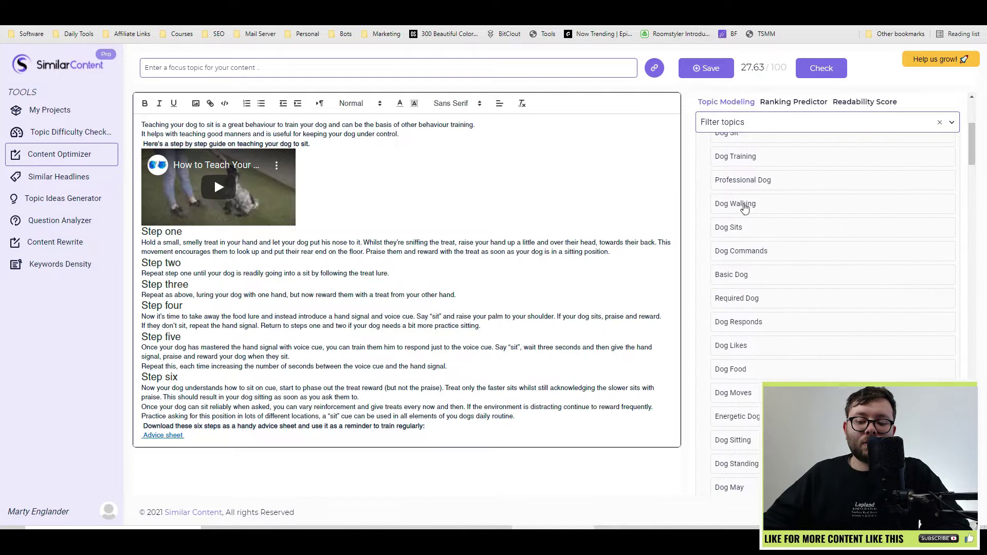
{"action": "scroll", "coordinate": [745, 207], "scroll_direction": "down", "scroll_amount": 9}
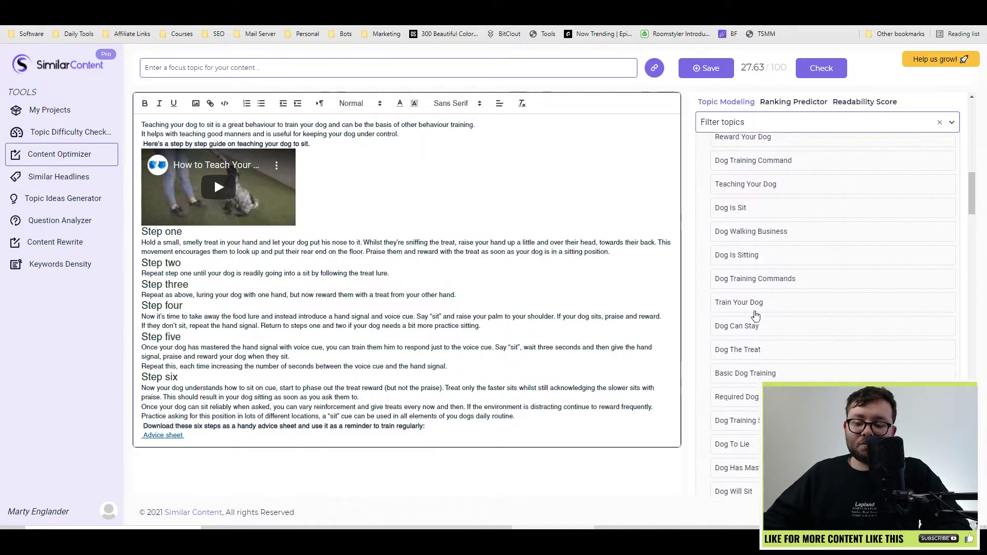
{"action": "scroll", "coordinate": [754, 315], "scroll_direction": "down", "scroll_amount": 7}
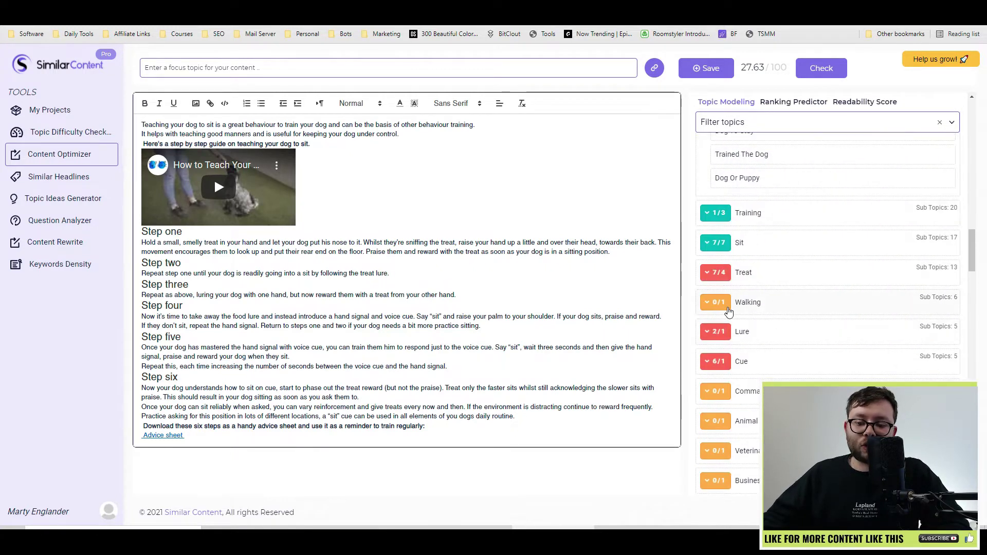
{"action": "scroll", "coordinate": [812, 377], "scroll_direction": "up", "scroll_amount": 2}
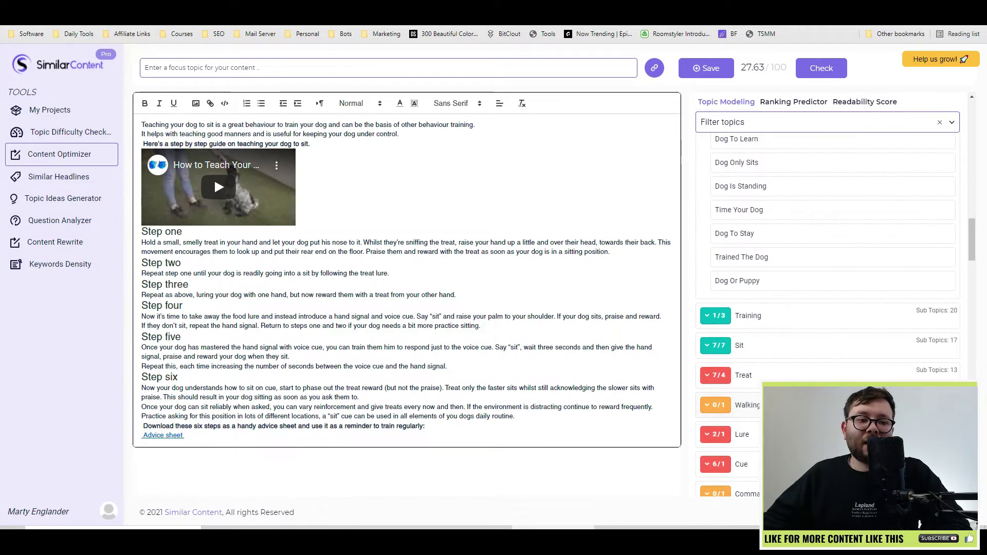
{"action": "scroll", "coordinate": [823, 257], "scroll_direction": "up", "scroll_amount": 3}
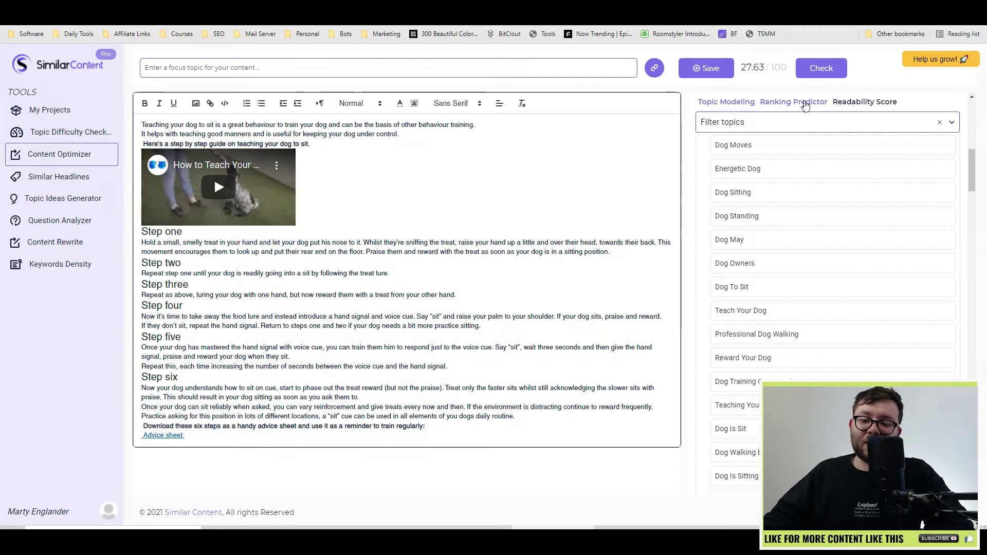
Step: Review the article's Ranking Predictor relevance list
{"action": "left_click", "coordinate": [797, 105]}
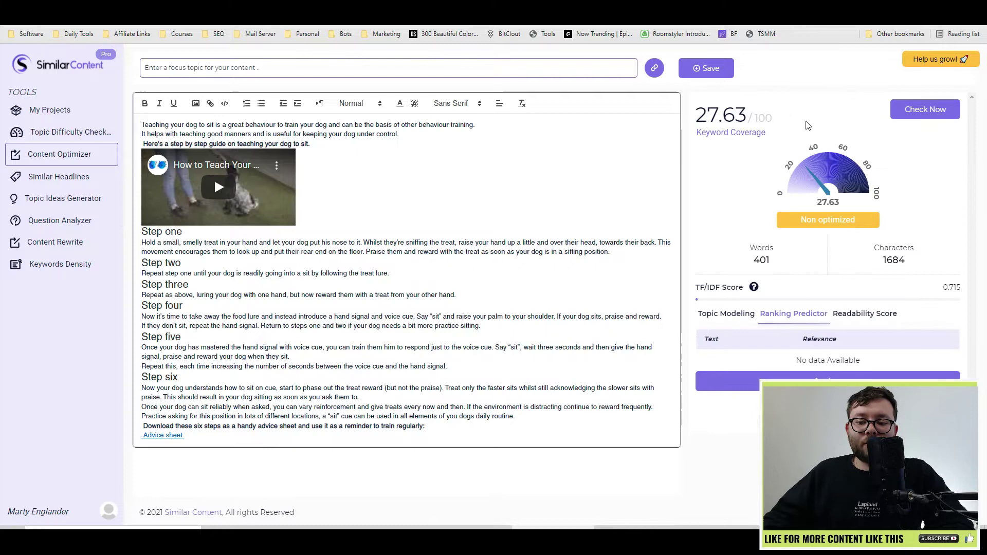
{"action": "scroll", "coordinate": [748, 200], "scroll_direction": "down", "scroll_amount": 3}
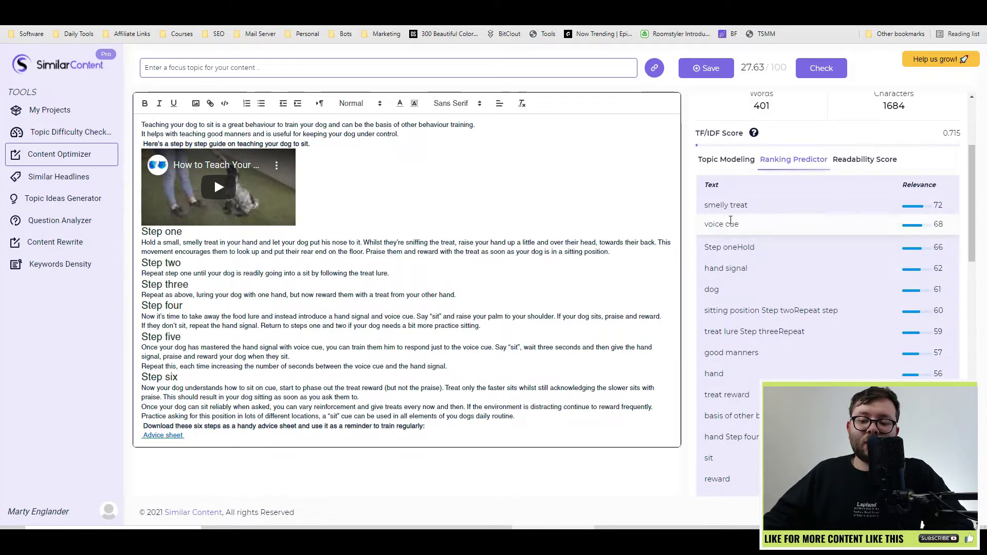
{"action": "scroll", "coordinate": [925, 231], "scroll_direction": "down", "scroll_amount": 5}
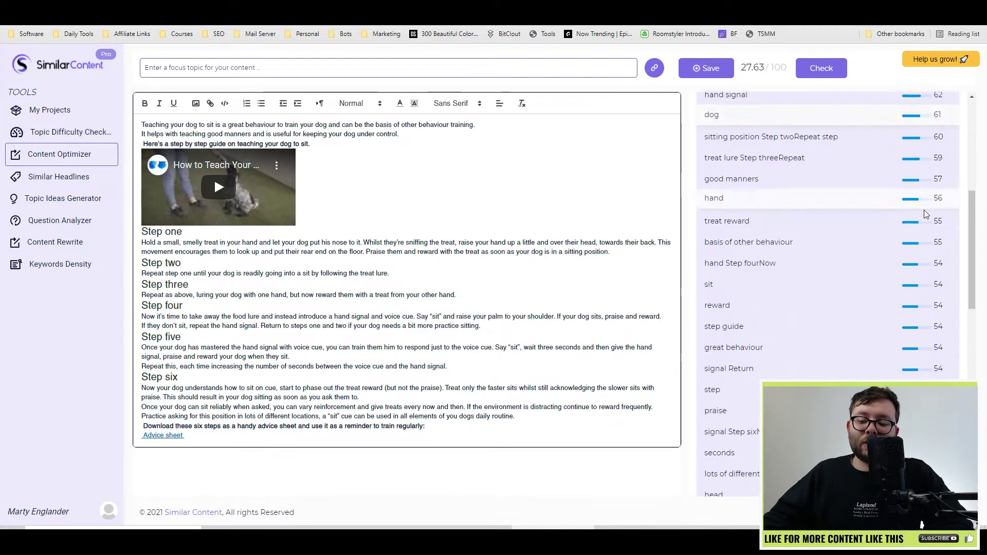
{"action": "scroll", "coordinate": [895, 322], "scroll_direction": "up", "scroll_amount": 9}
Step: Analyse readability: rating B, Flesch 81.0, Gunning fog 8.8, positive formal sentiment
{"action": "left_click", "coordinate": [895, 321]}
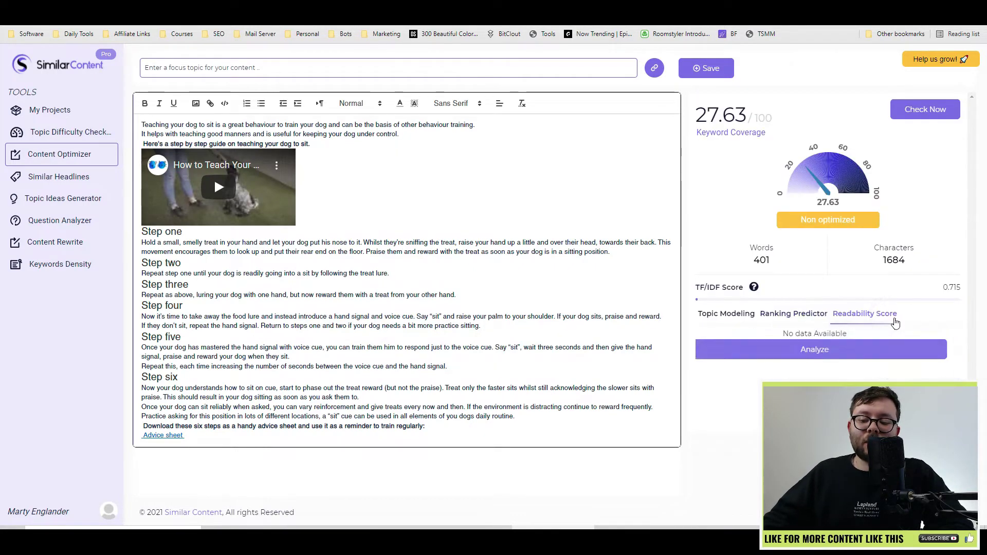
{"action": "left_click", "coordinate": [894, 358]}
{"action": "scroll", "coordinate": [867, 315], "scroll_direction": "down", "scroll_amount": 2}
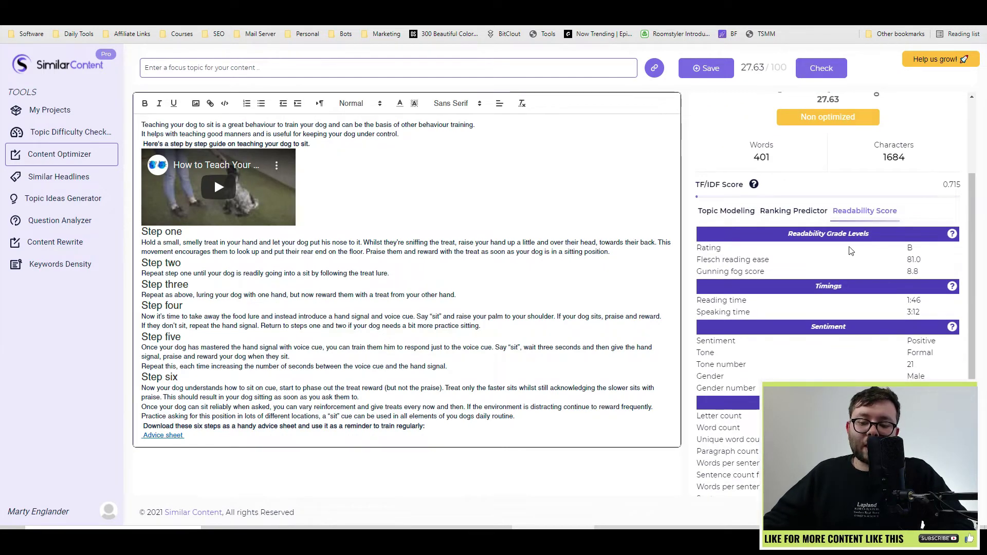
{"action": "scroll", "coordinate": [843, 283], "scroll_direction": "down", "scroll_amount": 1}
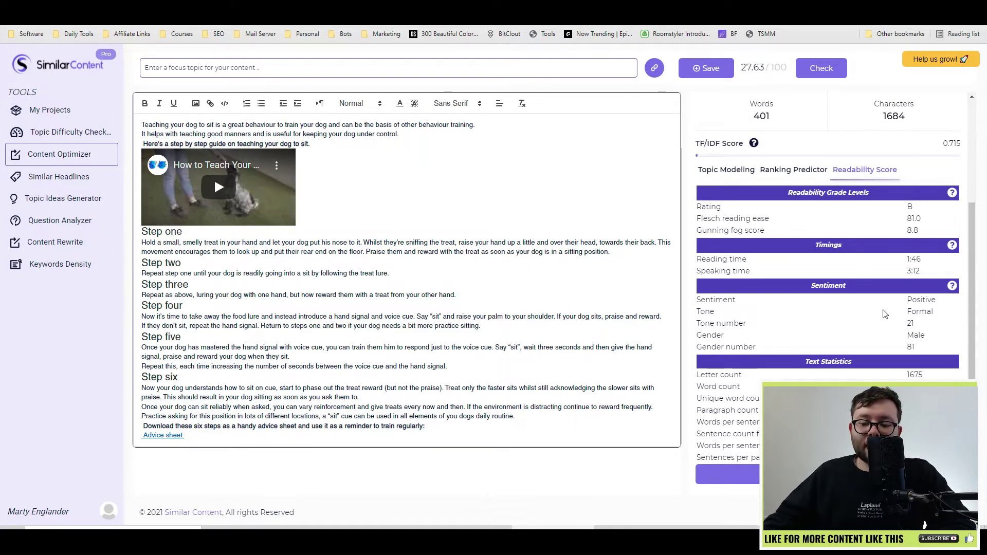
{"action": "scroll", "coordinate": [884, 314], "scroll_direction": "up", "scroll_amount": 3}
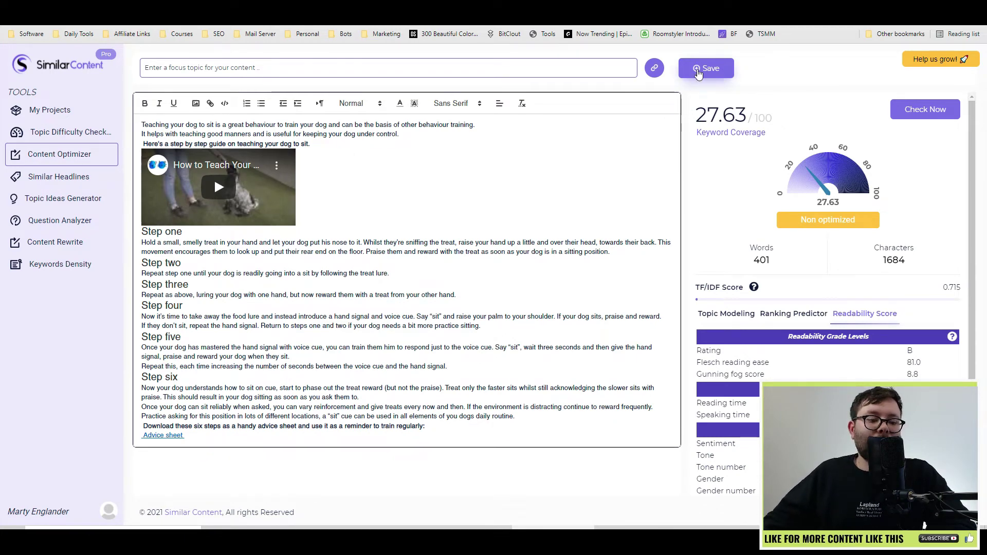
Step: Analyse the headline 'how to train a dog to sit', noting keyword dog, relevance 84 and emotion score 0
{"action": "left_click", "coordinate": [58, 177]}
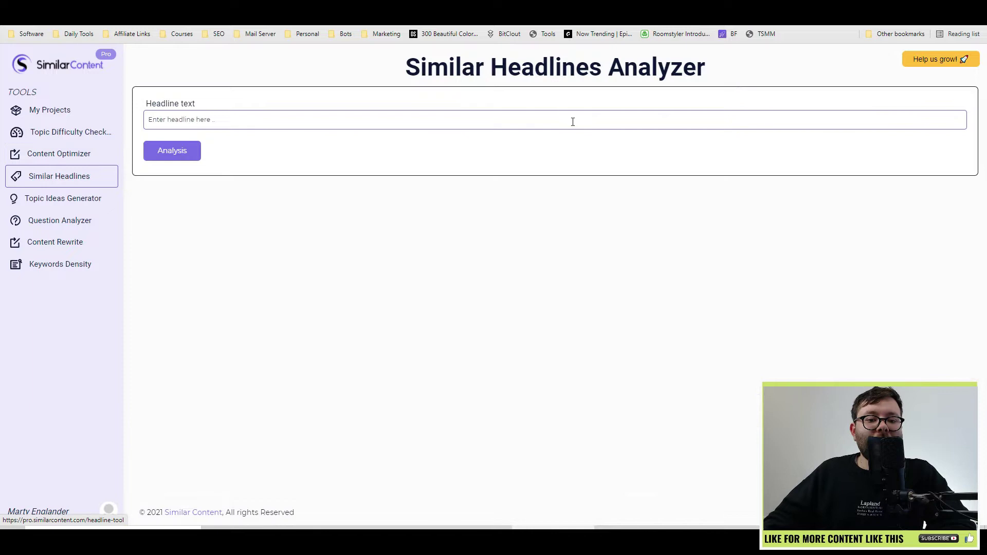
{"action": "left_click", "coordinate": [572, 122]}
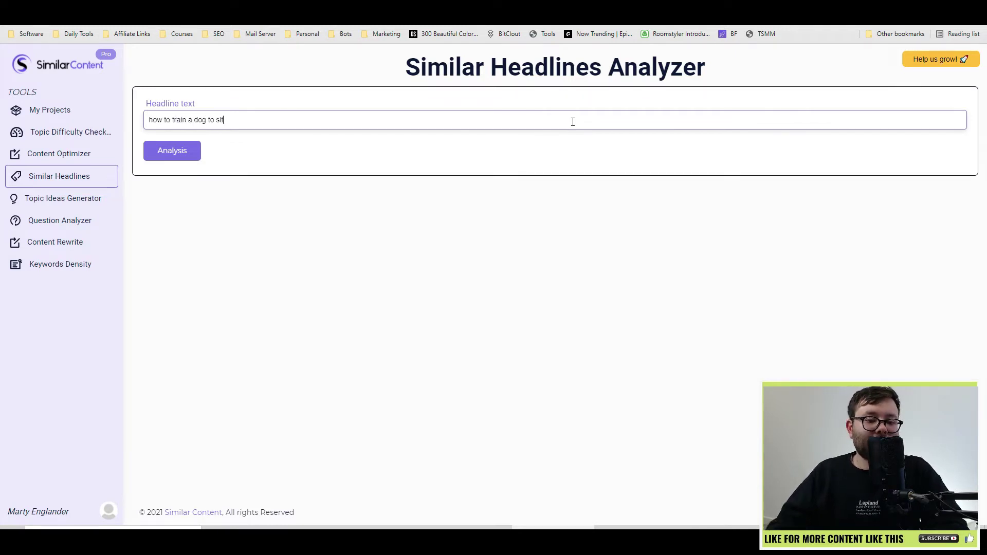
{"action": "left_click", "coordinate": [172, 163]}
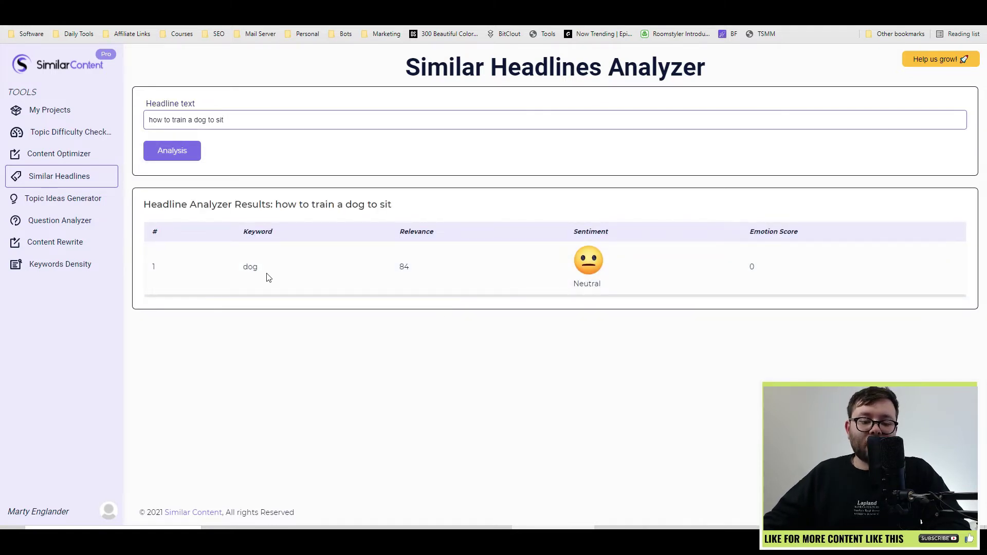
{"action": "double_click", "coordinate": [242, 278]}
{"action": "double_click", "coordinate": [373, 267]}
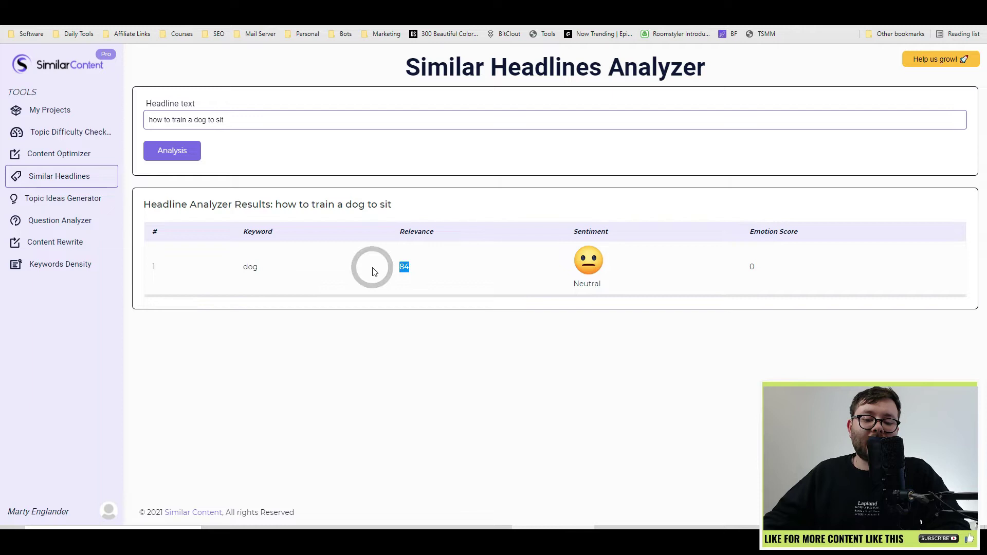
{"action": "double_click", "coordinate": [771, 269]}
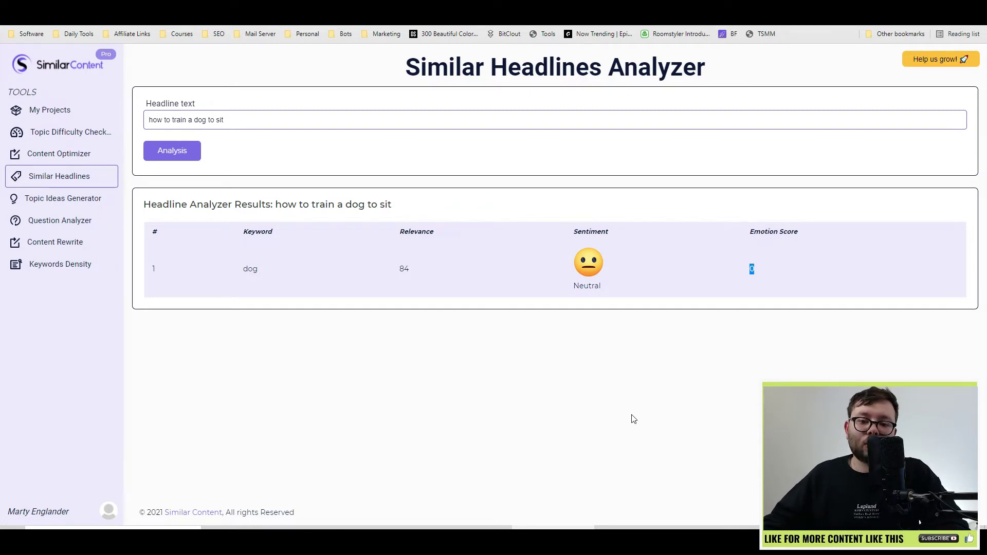
{"action": "left_click", "coordinate": [59, 200]}
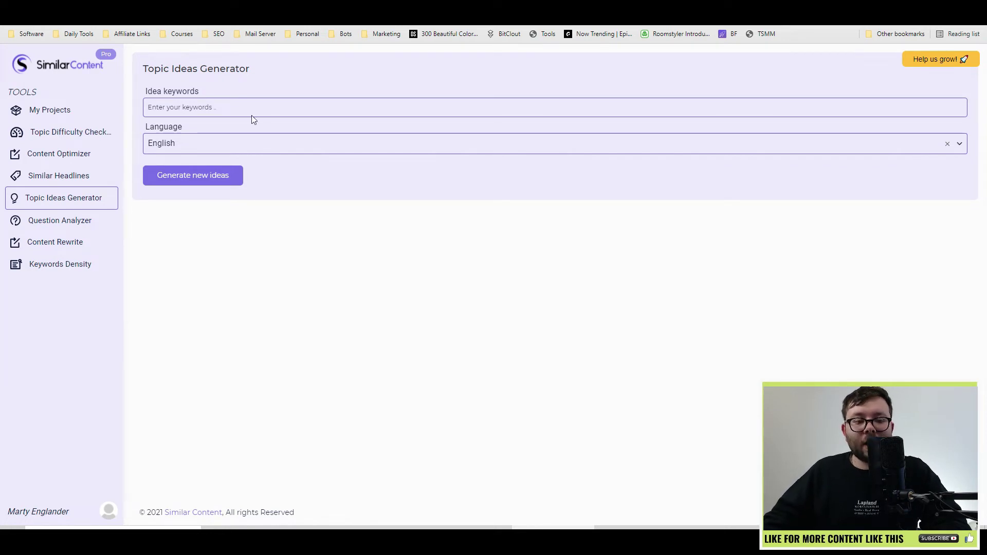
Step: Start entering 'dog training' in the Topic Ideas Generator's Idea keywords field
{"action": "left_click", "coordinate": [198, 103]}
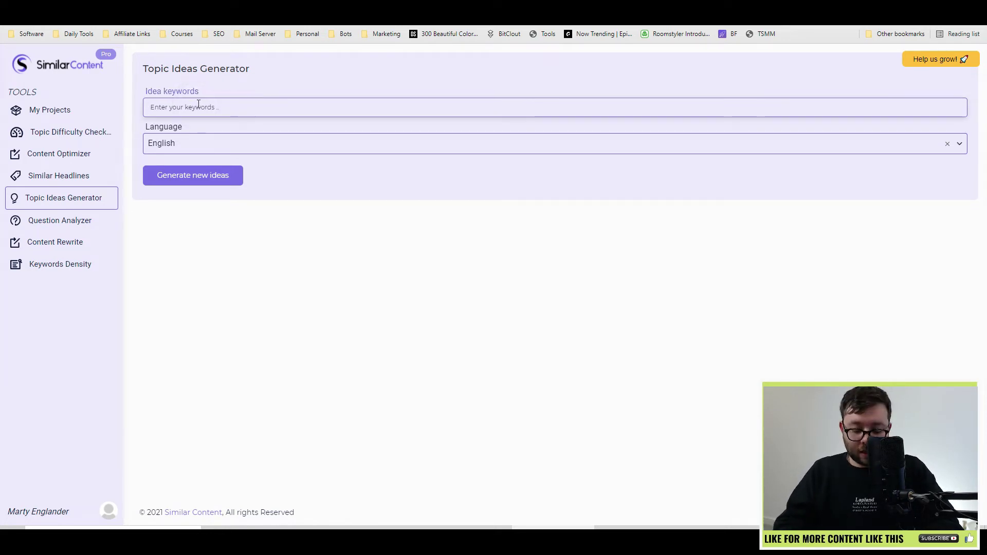
{"action": "type", "text": "dog training"}
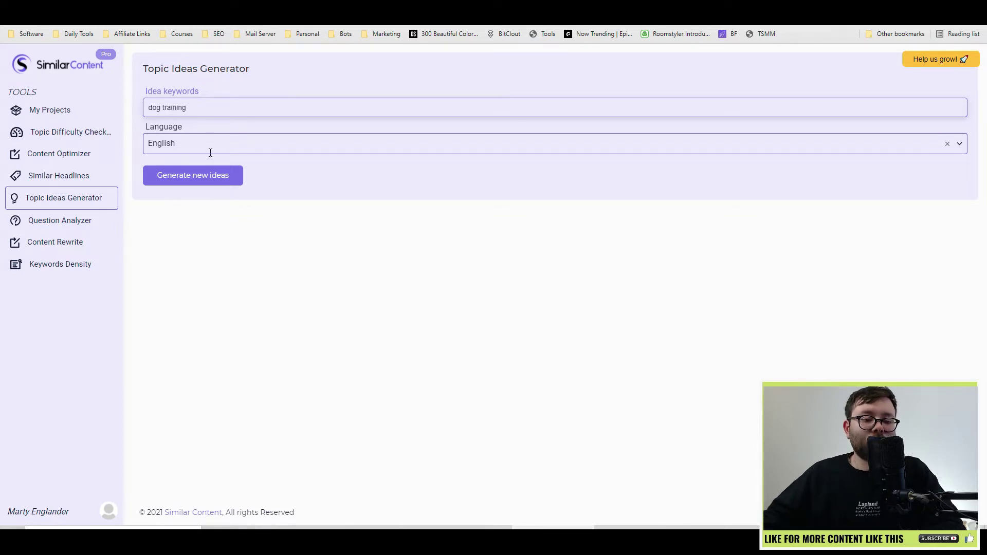
Step: Generate dog training ideas and expand the step dog training guide and Basic dog obedience training groups
{"action": "left_click", "coordinate": [211, 174]}
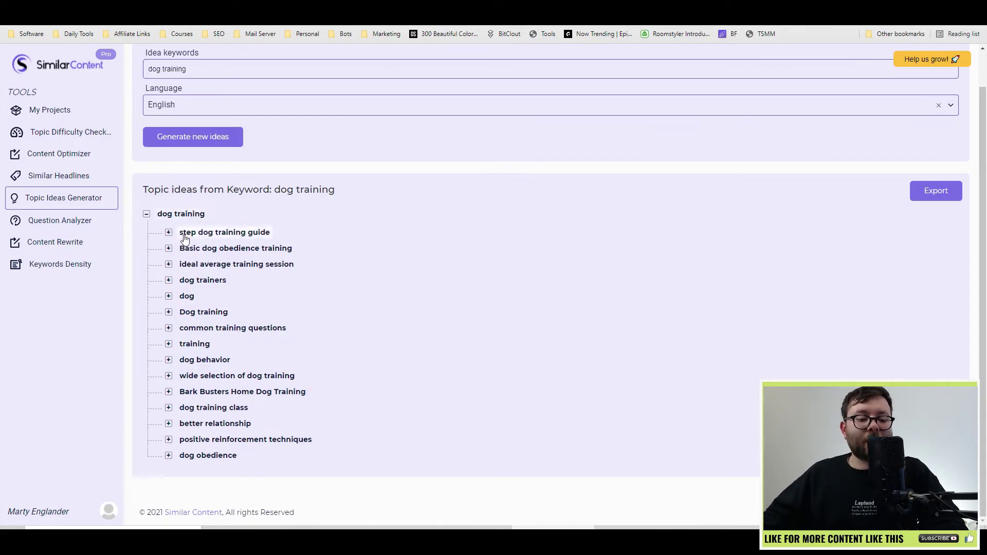
{"action": "left_click", "coordinate": [168, 232]}
{"action": "scroll", "coordinate": [229, 259], "scroll_direction": "down", "scroll_amount": 1}
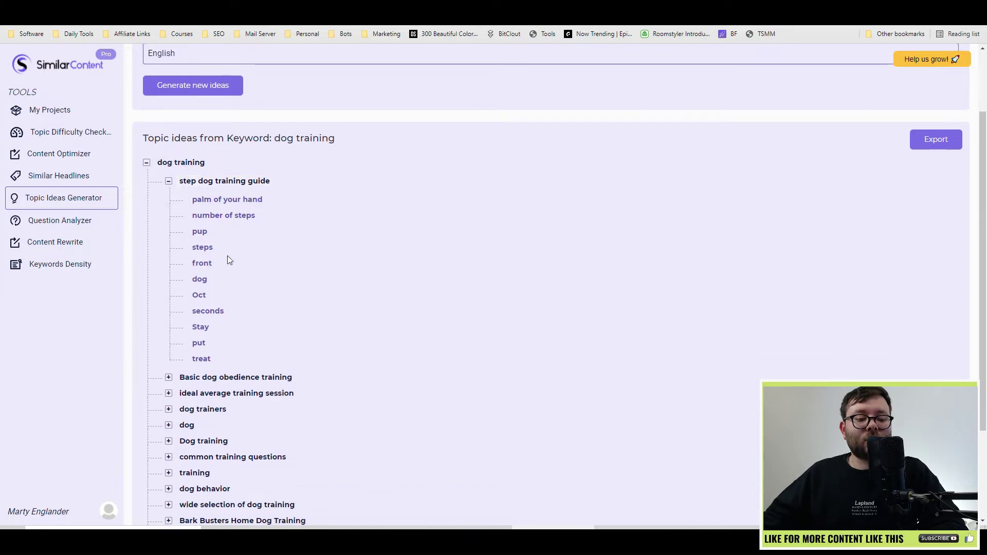
{"action": "scroll", "coordinate": [228, 259], "scroll_direction": "down", "scroll_amount": 2}
{"action": "left_click", "coordinate": [169, 275]}
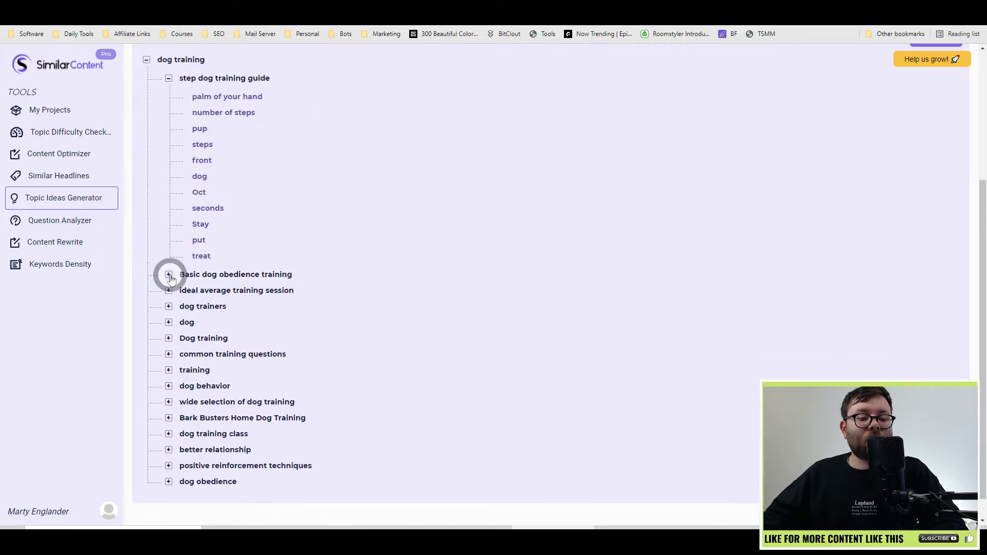
Step: Expand the ideal average training session, dog trainers and dog idea groups, then review the list
{"action": "scroll", "coordinate": [226, 269], "scroll_direction": "down", "scroll_amount": 5}
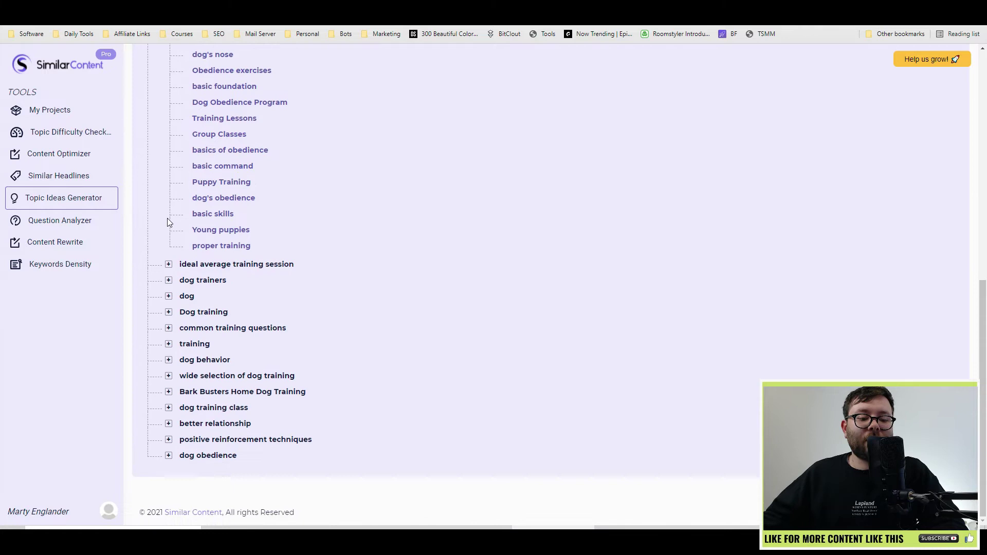
{"action": "left_click", "coordinate": [168, 263]}
{"action": "scroll", "coordinate": [199, 288], "scroll_direction": "down", "scroll_amount": 5}
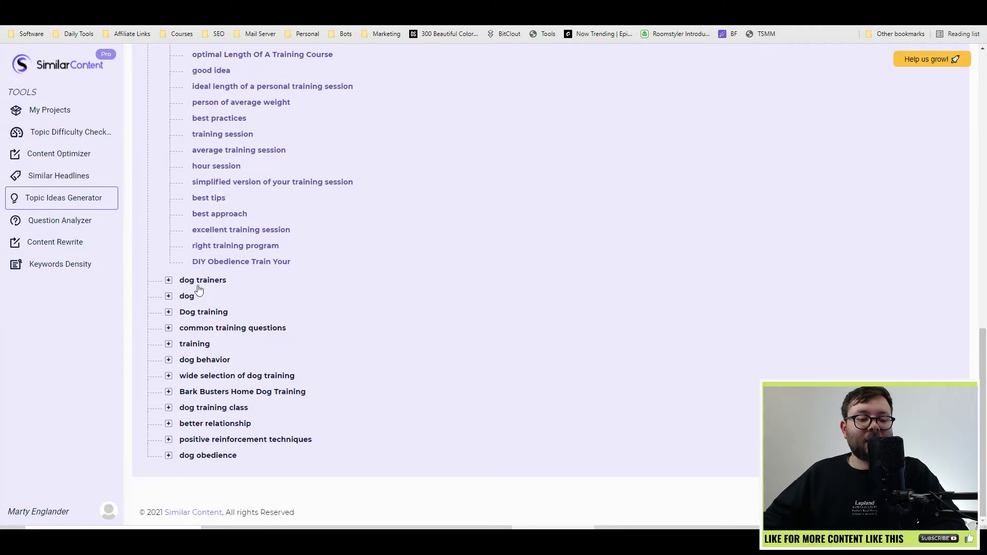
{"action": "left_click", "coordinate": [168, 280]}
{"action": "scroll", "coordinate": [178, 279], "scroll_direction": "down", "scroll_amount": 4}
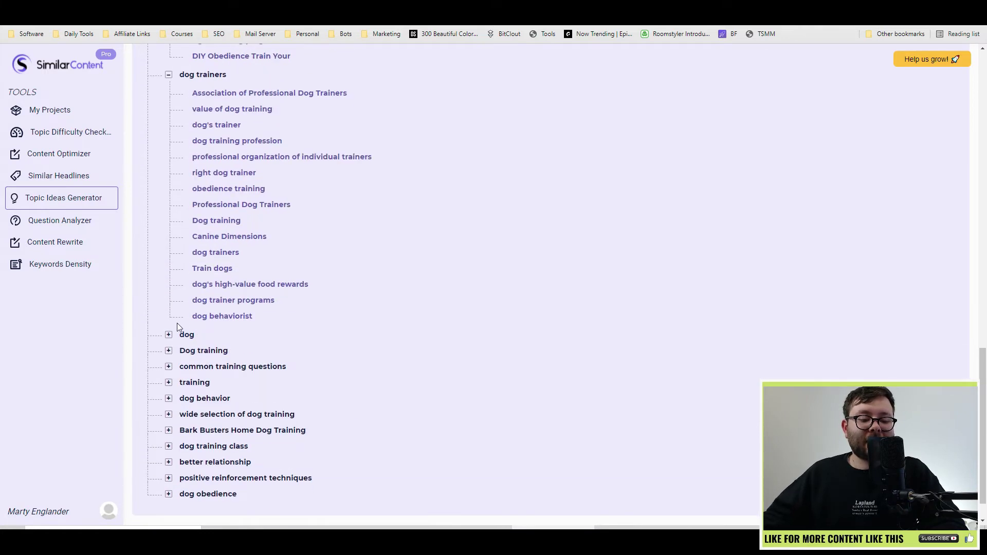
{"action": "left_click", "coordinate": [169, 334]}
{"action": "scroll", "coordinate": [236, 280], "scroll_direction": "up", "scroll_amount": 1}
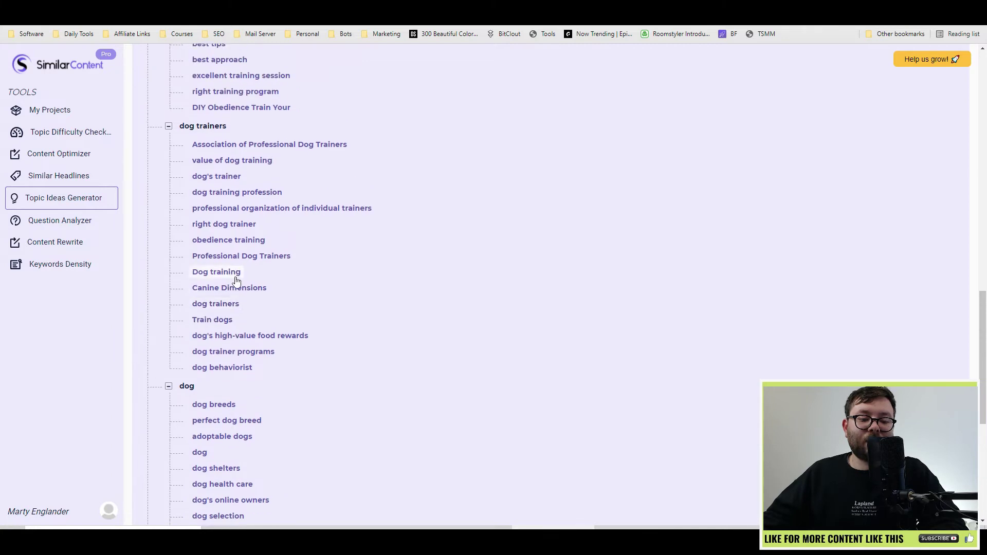
{"action": "scroll", "coordinate": [236, 280], "scroll_direction": "up", "scroll_amount": 4}
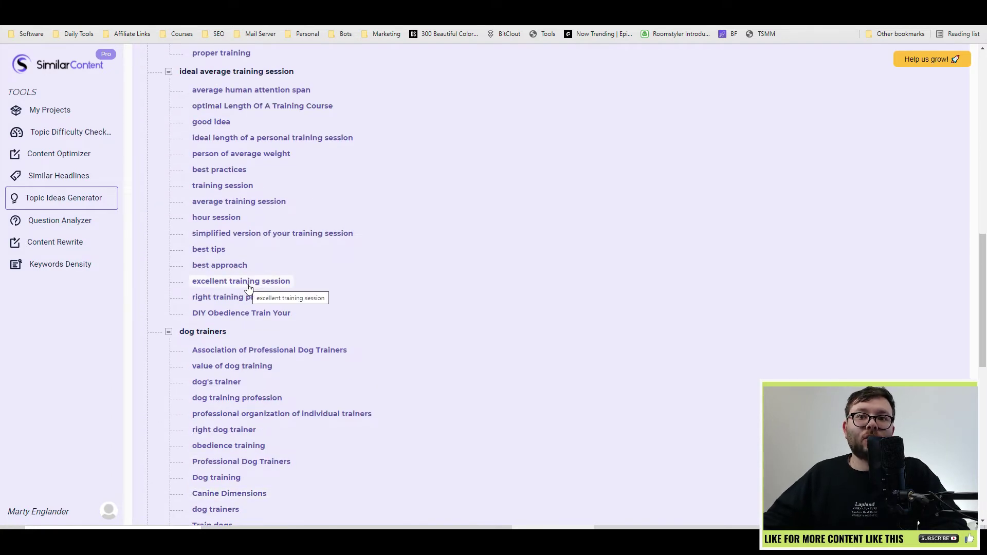
{"action": "scroll", "coordinate": [244, 316], "scroll_direction": "down", "scroll_amount": 2}
{"action": "scroll", "coordinate": [793, 253], "scroll_direction": "up", "scroll_amount": 14}
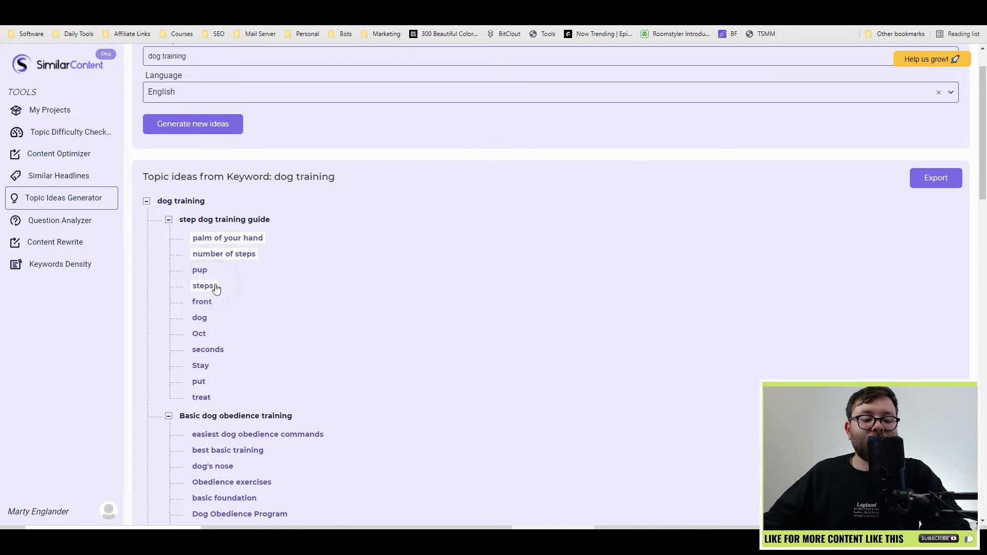
Step: Export the topic ideas to hello.xlsx and select the idea group headings A1:D1
{"action": "left_click", "coordinate": [920, 182]}
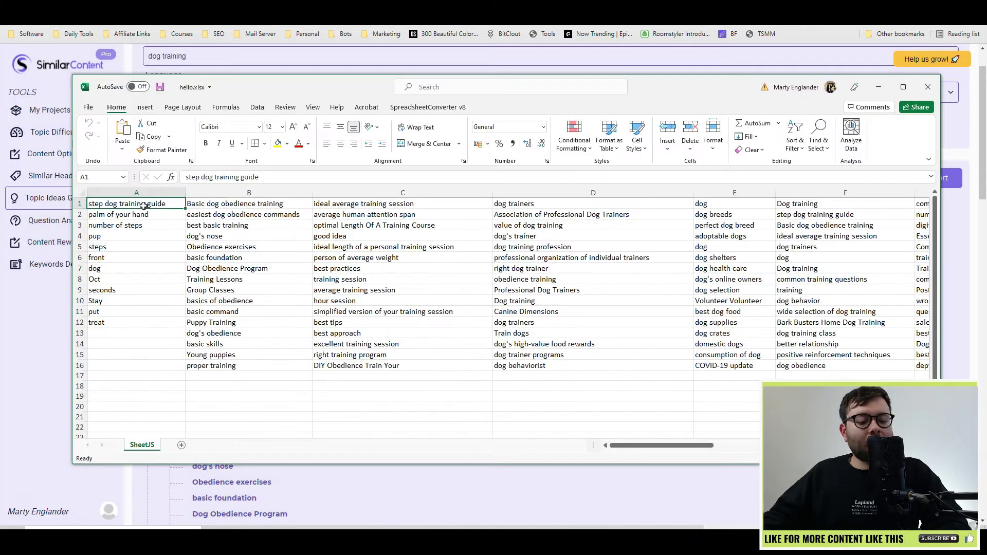
{"action": "left_click", "coordinate": [198, 203]}
{"action": "key", "text": "Right"}
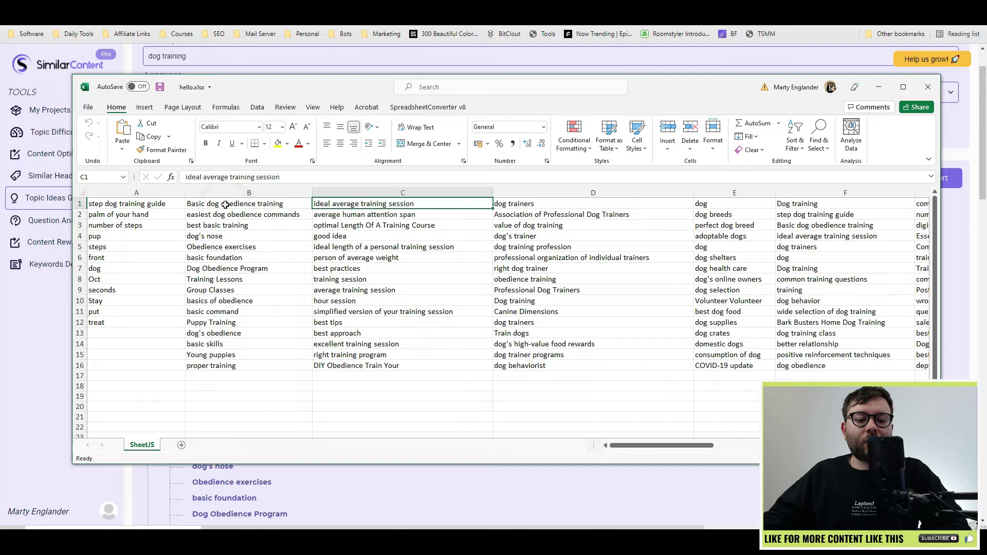
{"action": "left_click_drag", "start_coordinate": [158, 204], "coordinate": [588, 391]}
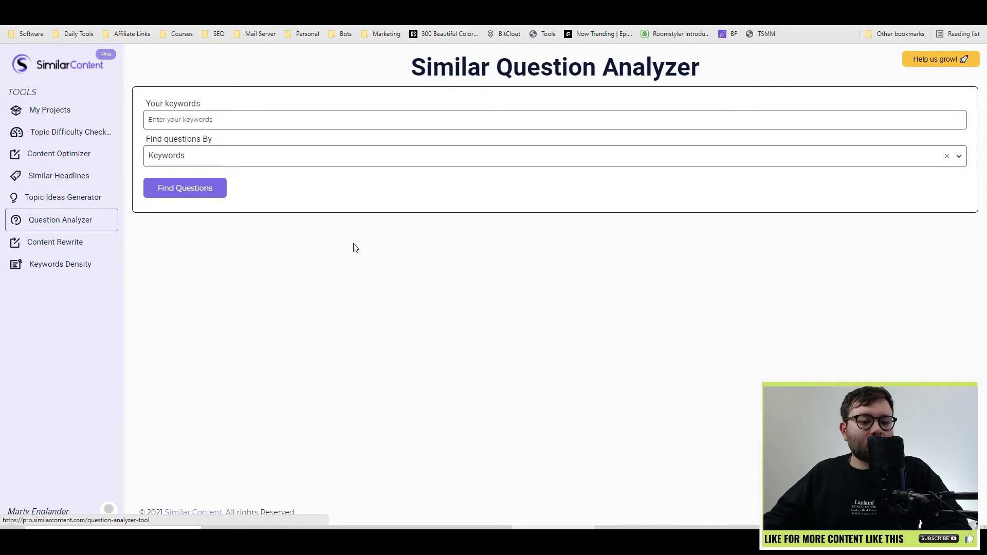
Step: Find questions for 'dog training' by Keywords, listing five questions like looping a dog leash to a belt
{"action": "left_click", "coordinate": [248, 117]}
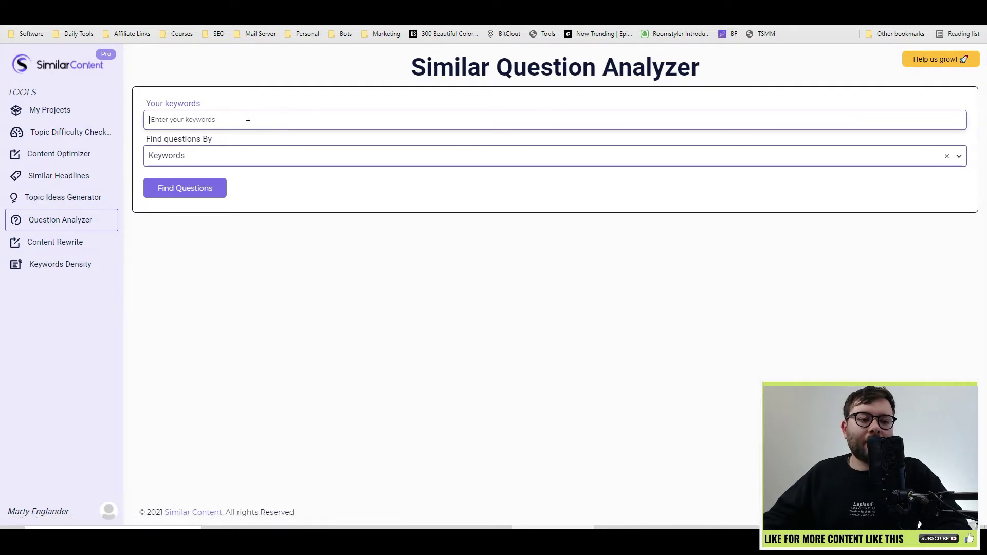
{"action": "left_click", "coordinate": [615, 304]}
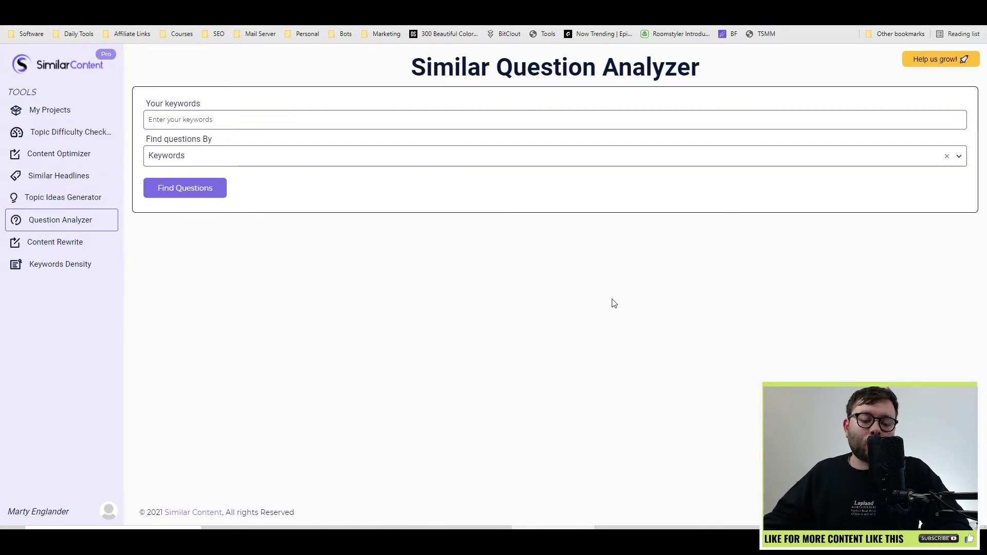
{"action": "left_click", "coordinate": [294, 119]}
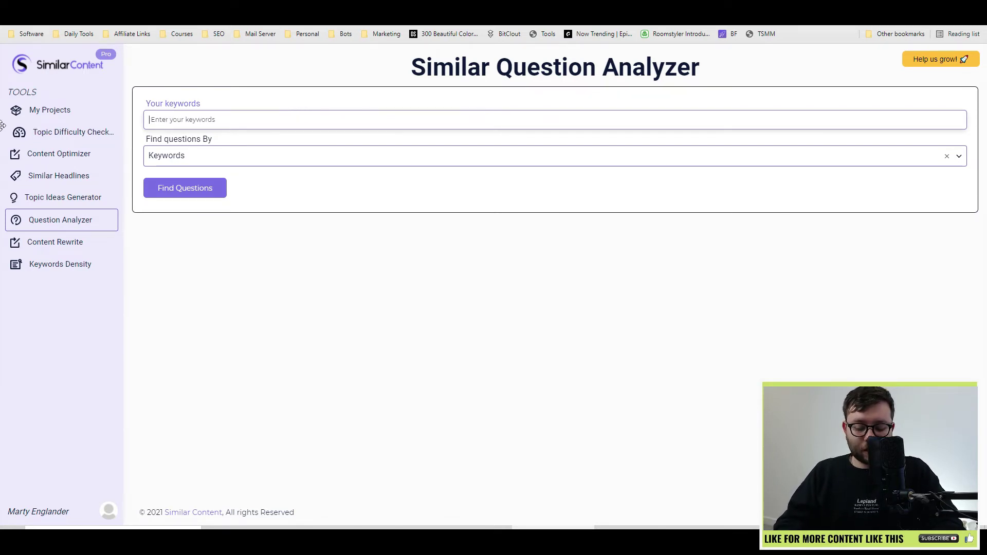
{"action": "type", "text": "dog training"}
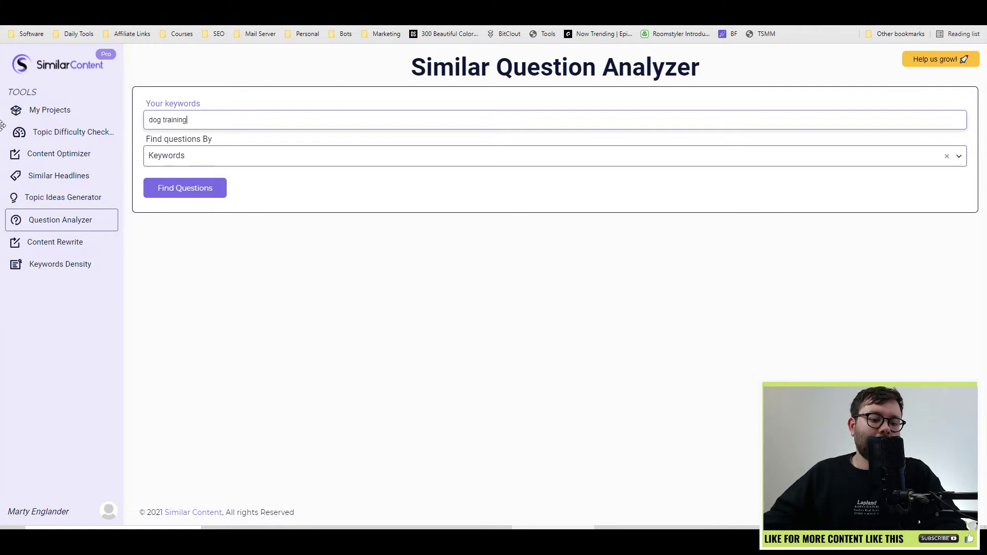
{"action": "left_click", "coordinate": [171, 163]}
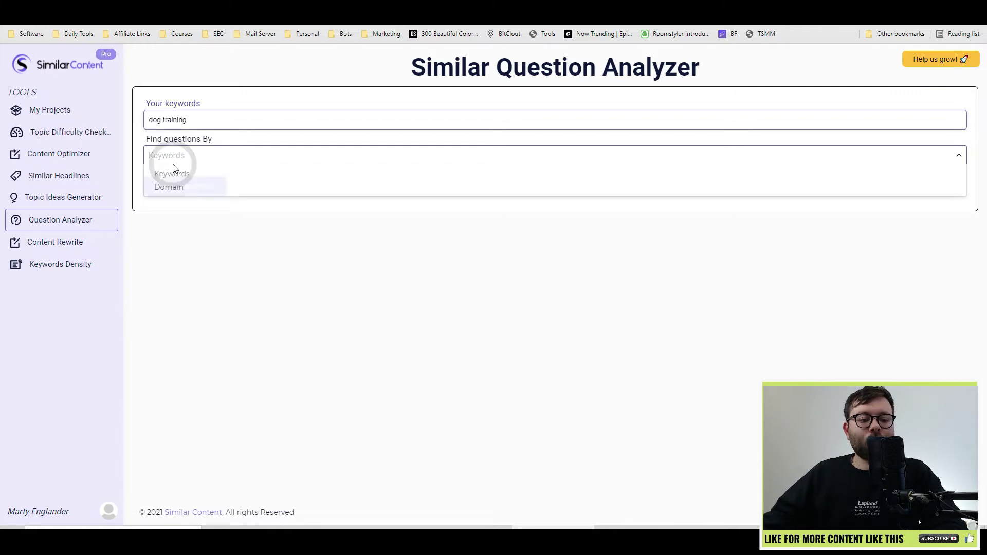
{"action": "left_click", "coordinate": [255, 278]}
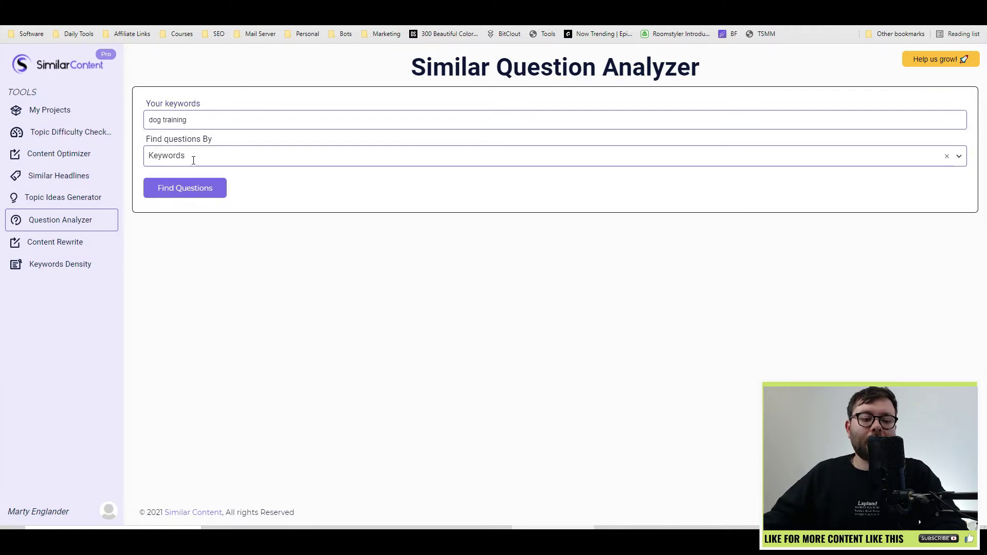
{"action": "left_click", "coordinate": [187, 189]}
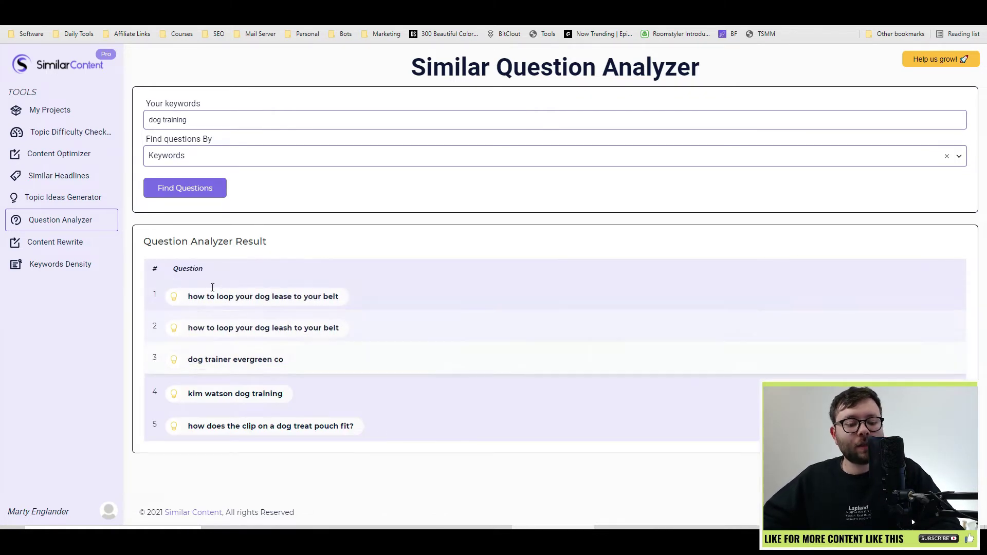
Step: Open the Content Rewrite tool
{"action": "left_click", "coordinate": [72, 242]}
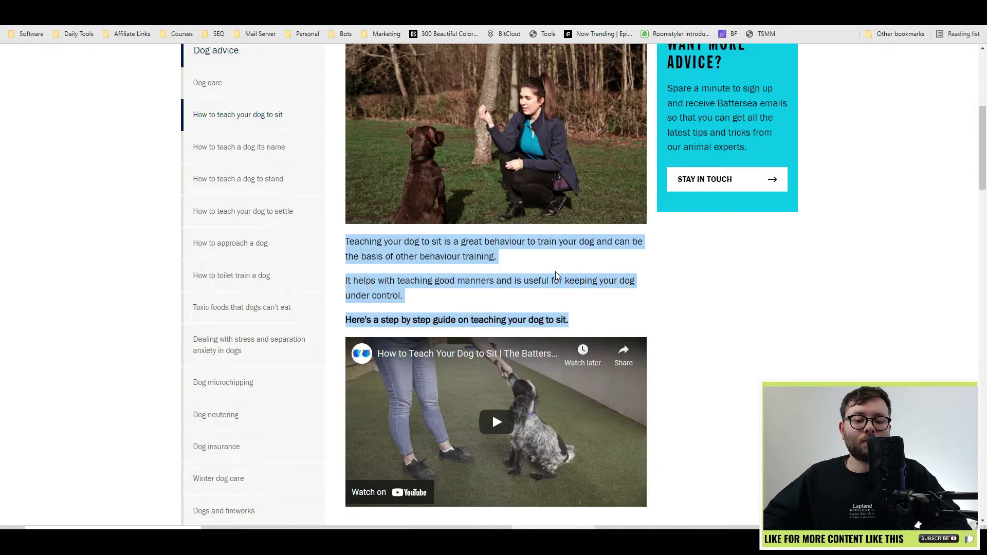
Step: Paste the three sit-training paragraphs, rewrite them into new wording, then go to Keywords Density
{"action": "left_click", "coordinate": [455, 211]}
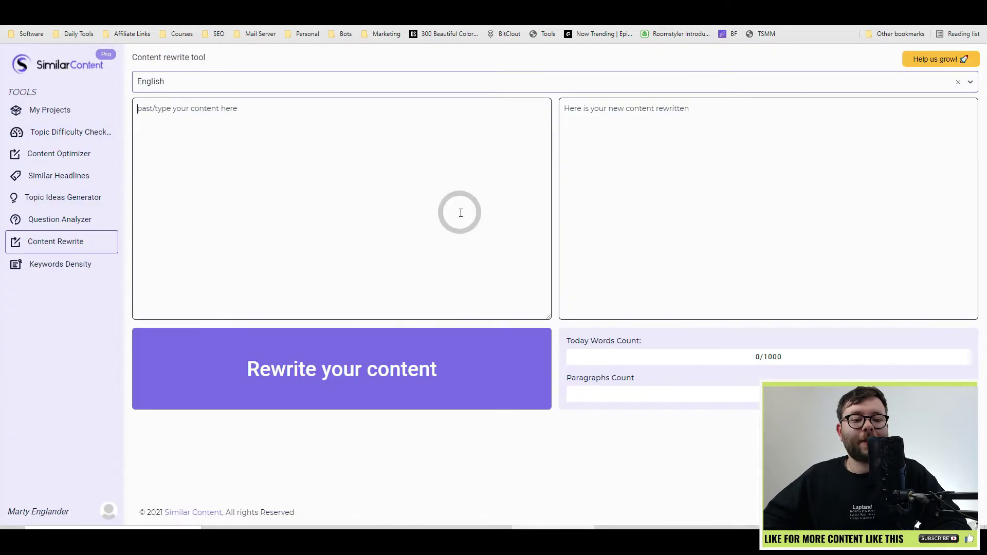
{"action": "type", "text": "Teaching your dog to sit is a great behaviour to train your dog and can be the basis of other behaviour training.  It helps with teaching good manners and is useful for keeping your dog under control.  Here's a step by step guide on teaching your dog to sit."}
{"action": "left_click", "coordinate": [350, 356]}
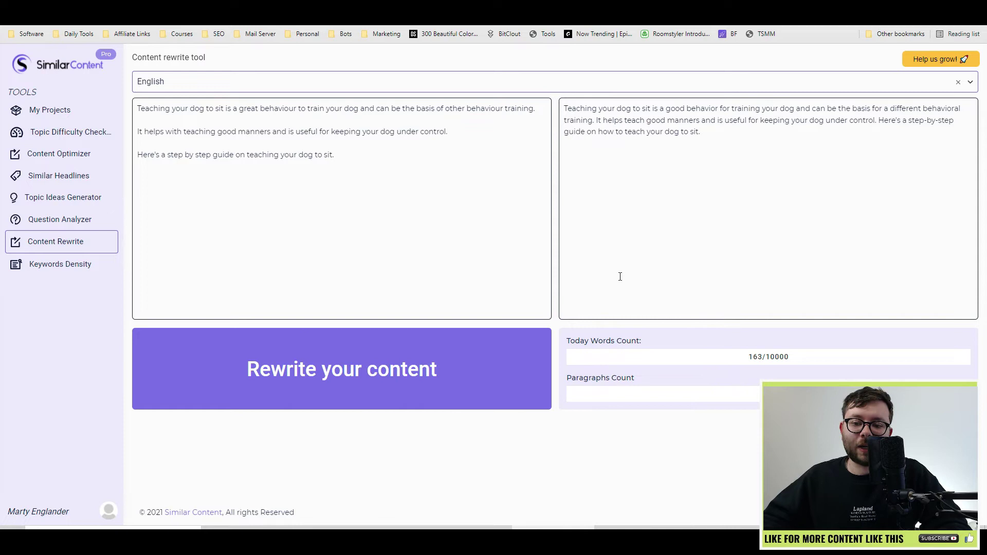
{"action": "left_click", "coordinate": [60, 264]}
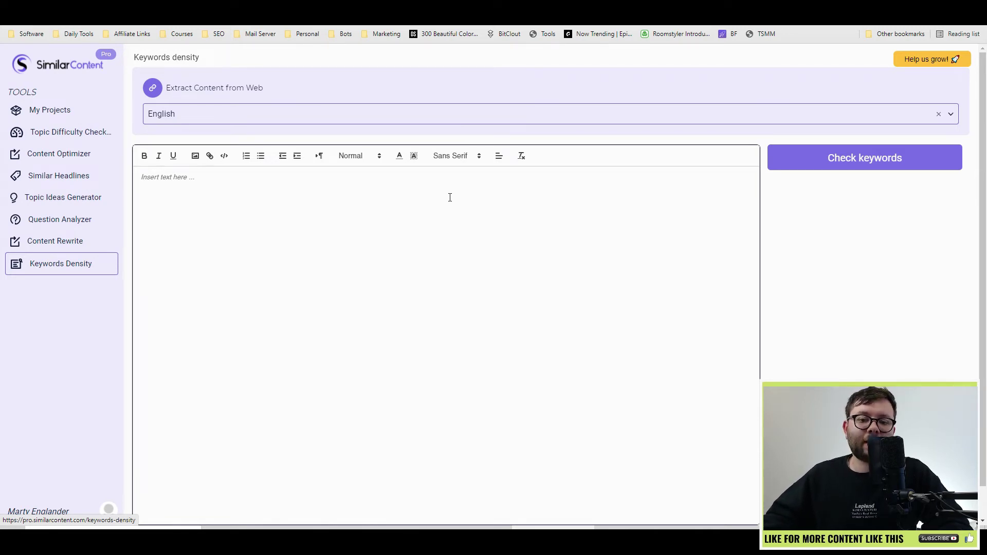
Step: Load the Battersea sit article from its web address and check its keyword density
{"action": "left_click", "coordinate": [153, 88]}
{"action": "type", "text": "https://www.battersea.org.uk/pet-advice/dog-care-advice/how-teach-your-dog-sit"}
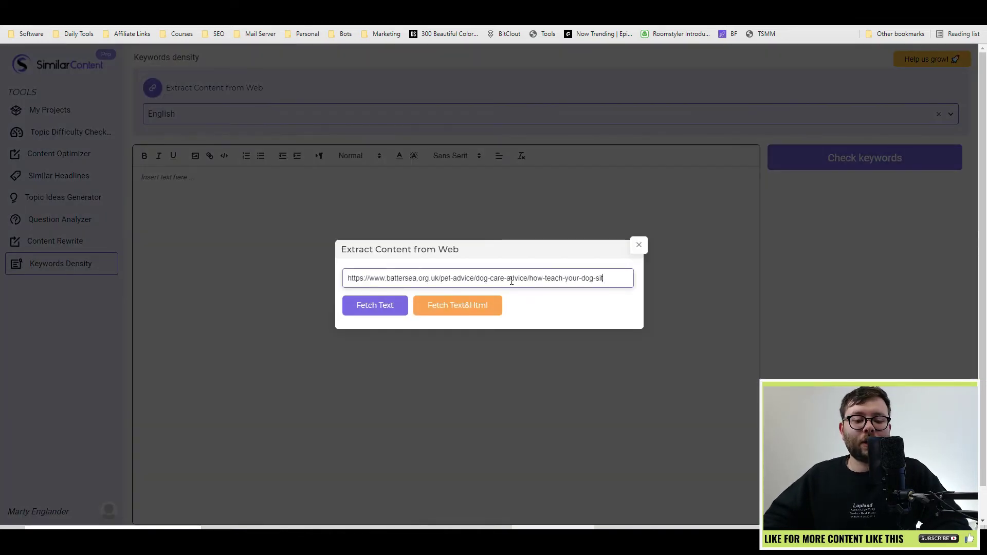
{"action": "left_click", "coordinate": [481, 315]}
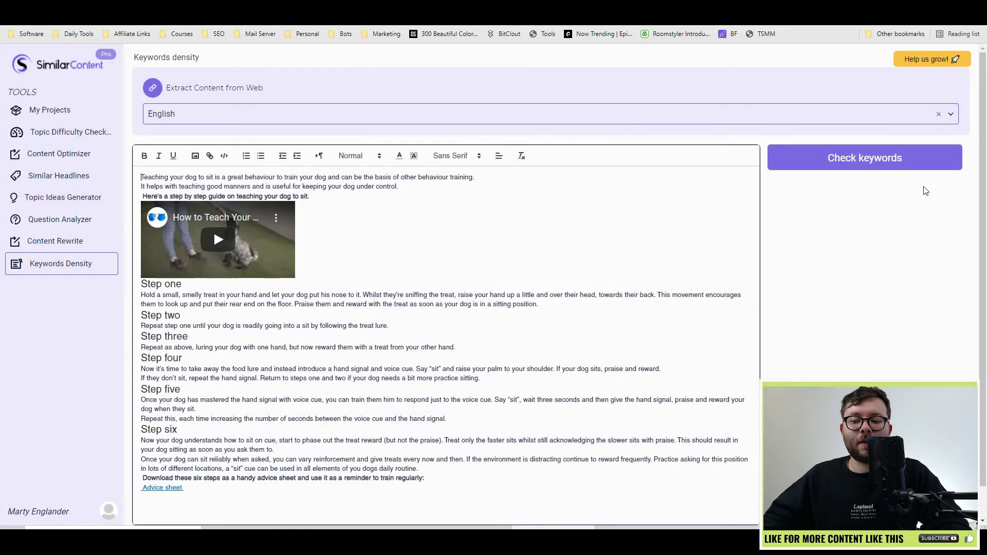
{"action": "left_click", "coordinate": [907, 174]}
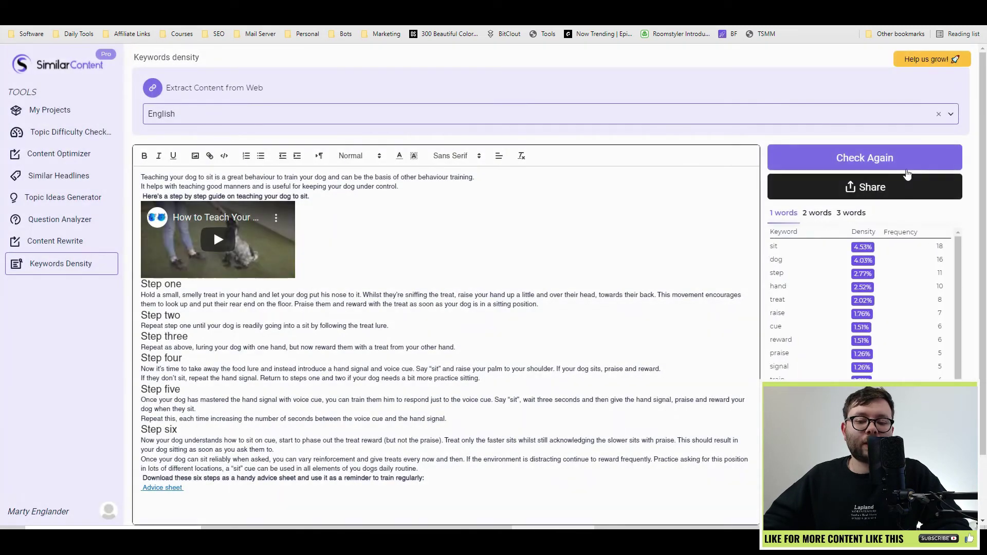
Step: Review the two- and three-word keyword phrases, then share the density results
{"action": "scroll", "coordinate": [799, 226], "scroll_direction": "down", "scroll_amount": 2}
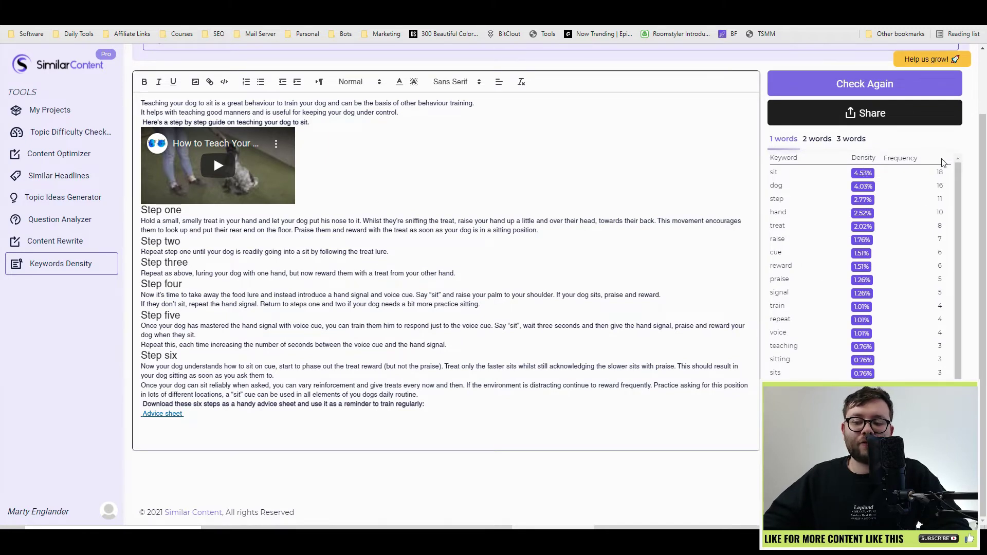
{"action": "left_click", "coordinate": [822, 140]}
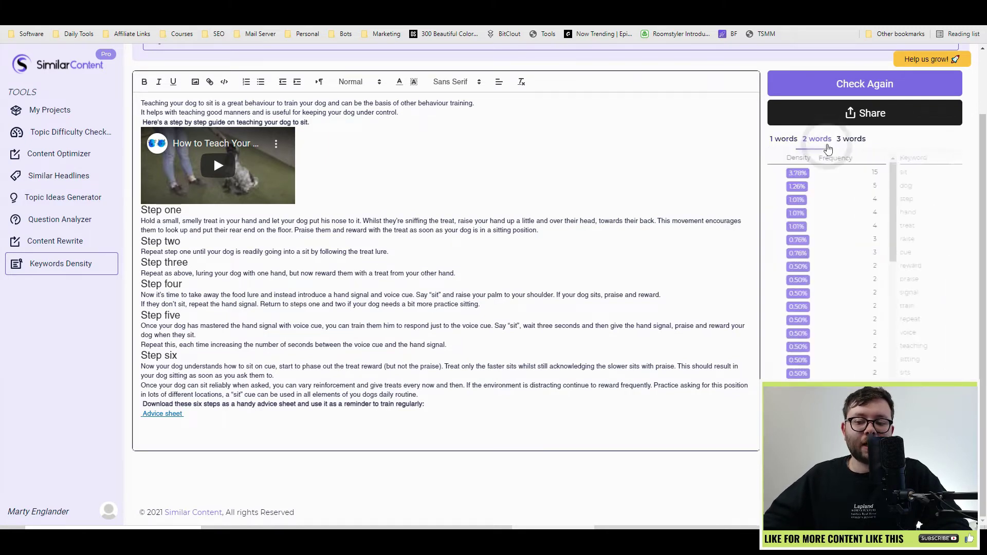
{"action": "scroll", "coordinate": [828, 231], "scroll_direction": "down", "scroll_amount": 15}
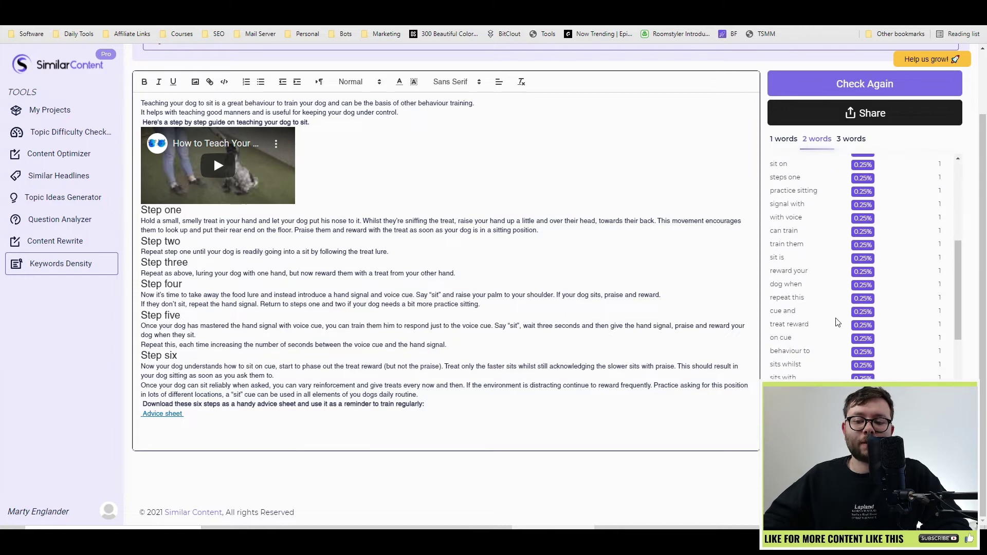
{"action": "left_click", "coordinate": [863, 140]}
{"action": "scroll", "coordinate": [846, 321], "scroll_direction": "down", "scroll_amount": 10}
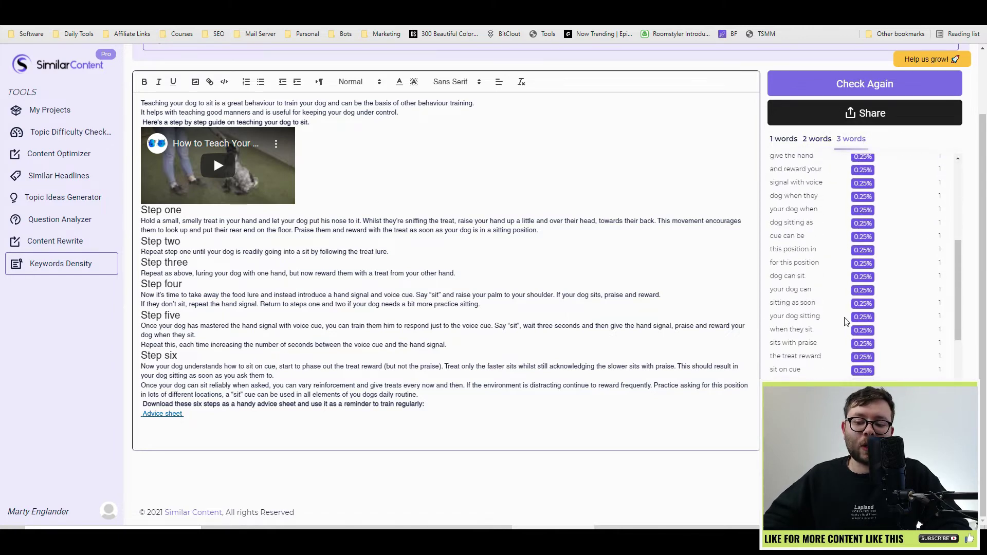
{"action": "scroll", "coordinate": [833, 357], "scroll_direction": "down", "scroll_amount": 5}
{"action": "right_click", "coordinate": [825, 359]}
{"action": "left_click", "coordinate": [812, 362]}
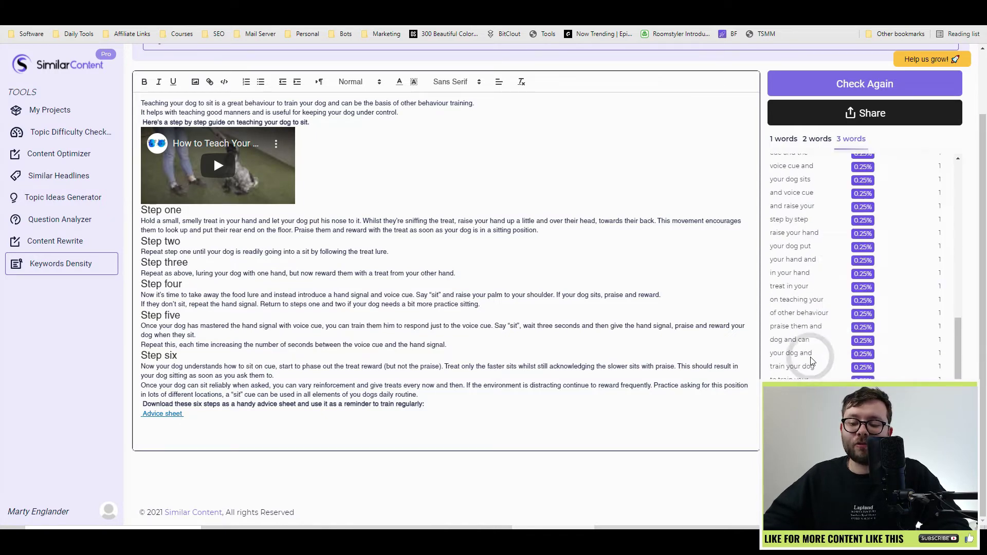
{"action": "scroll", "coordinate": [811, 360], "scroll_direction": "up", "scroll_amount": 5}
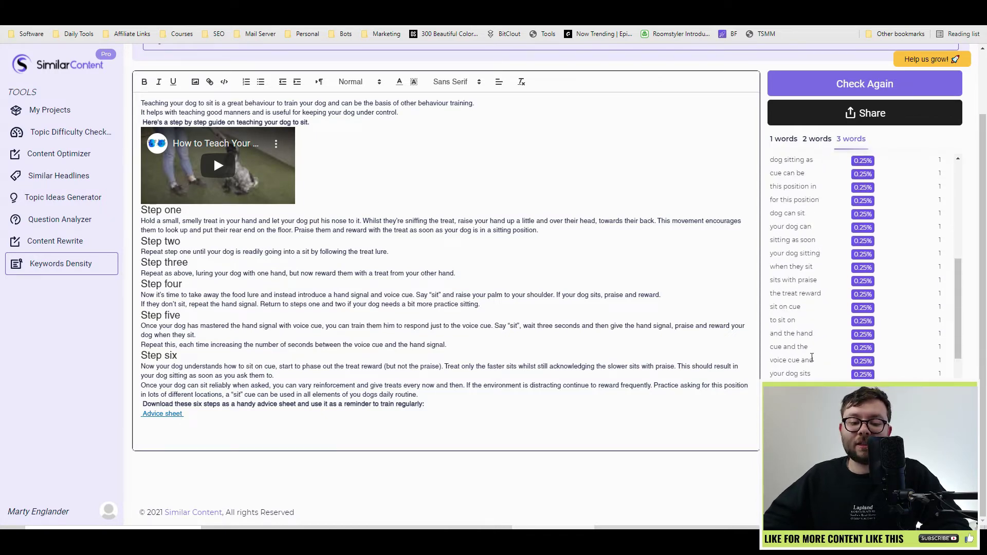
{"action": "scroll", "coordinate": [812, 358], "scroll_direction": "up", "scroll_amount": 10}
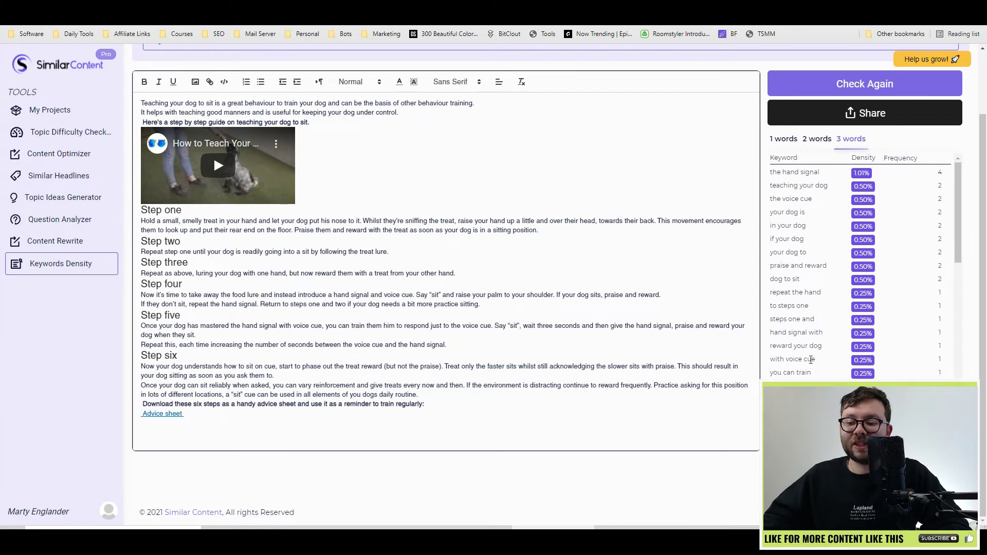
{"action": "scroll", "coordinate": [811, 359], "scroll_direction": "up", "scroll_amount": 2}
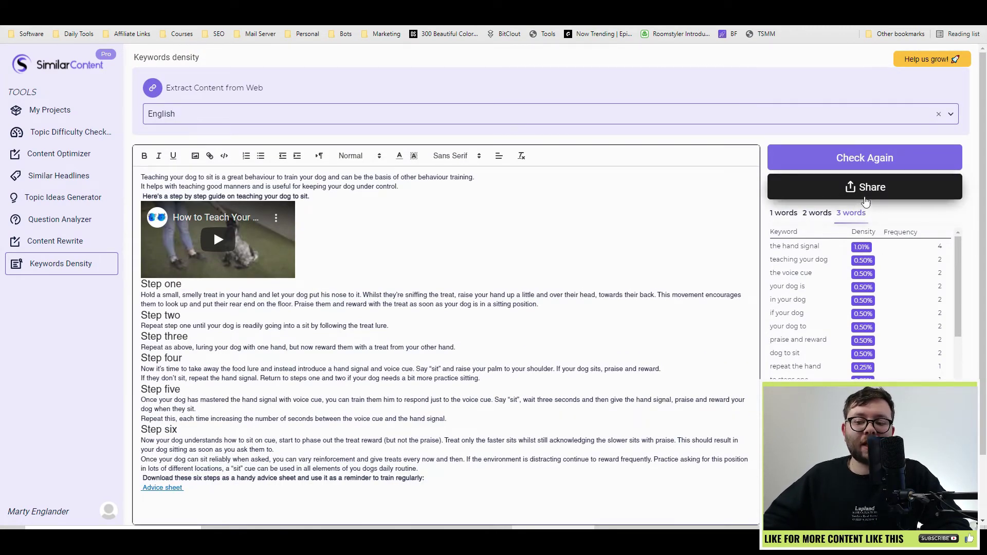
{"action": "left_click", "coordinate": [865, 188]}
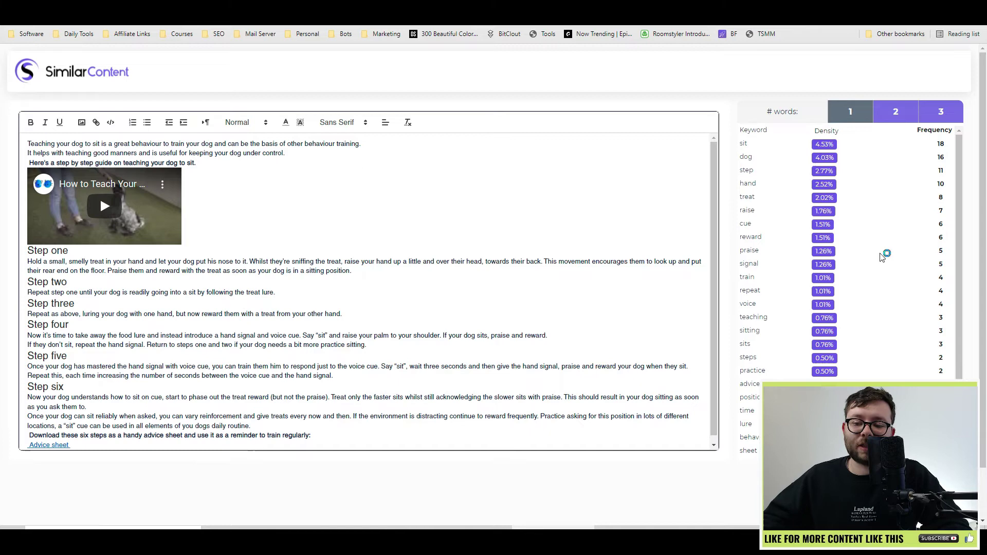
Step: Close the shared keyword density page to return to the Topic difficulty checker
{"action": "key", "text": "ctrl+w"}
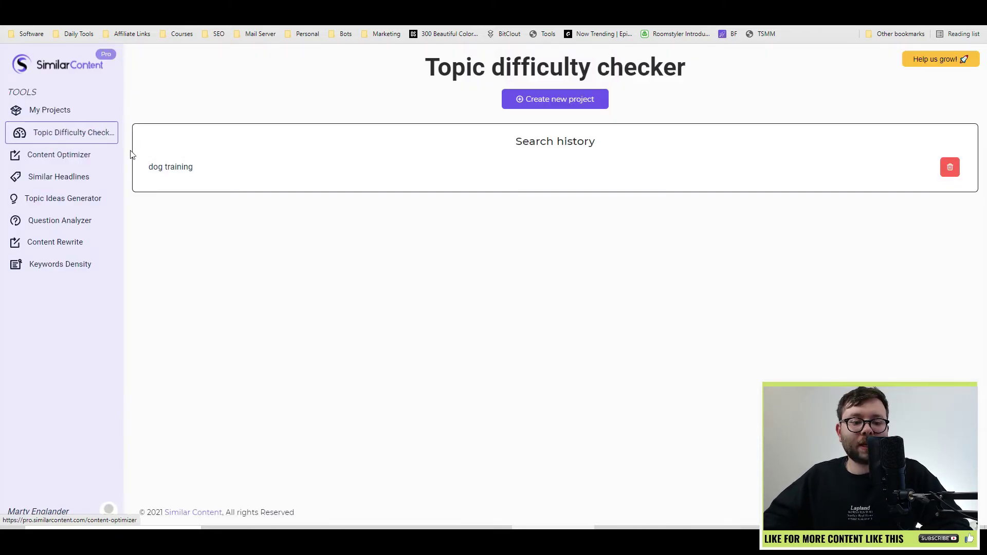
Step: Open the saved dog training report and review its top score 31.5 and minimum 7.2
{"action": "left_click", "coordinate": [209, 168]}
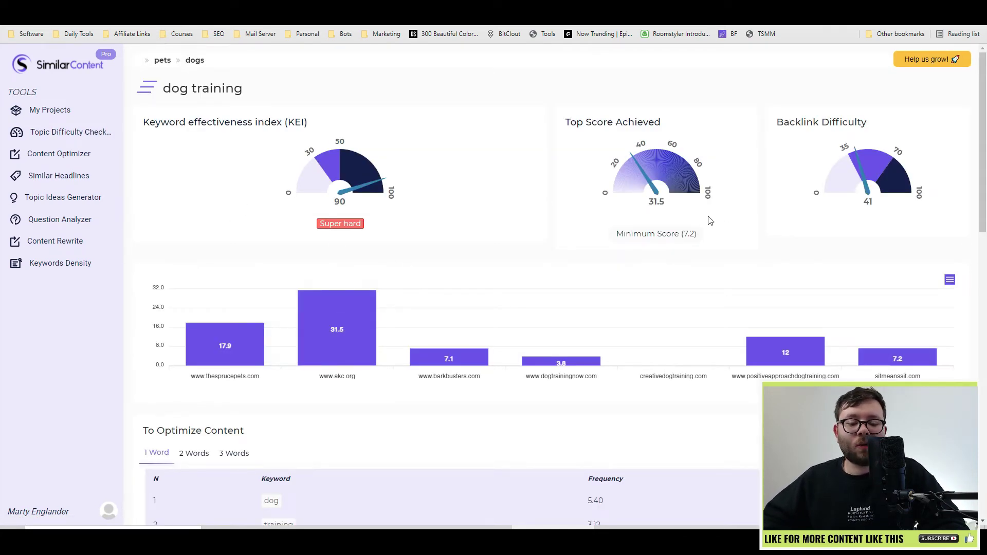
{"action": "scroll", "coordinate": [730, 237], "scroll_direction": "down", "scroll_amount": 2}
{"action": "scroll", "coordinate": [752, 257], "scroll_direction": "up", "scroll_amount": 2}
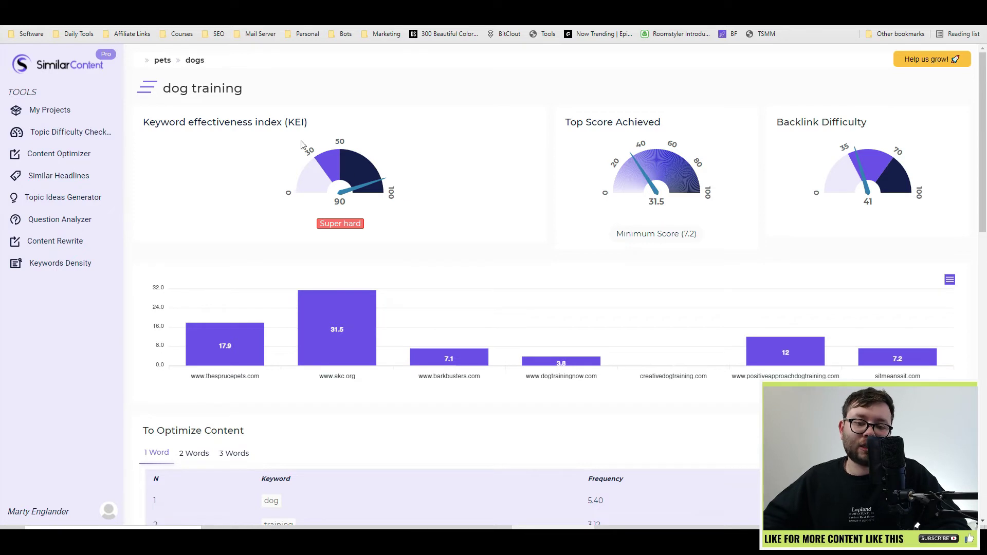
{"action": "left_click_drag", "start_coordinate": [565, 122], "coordinate": [676, 128]}
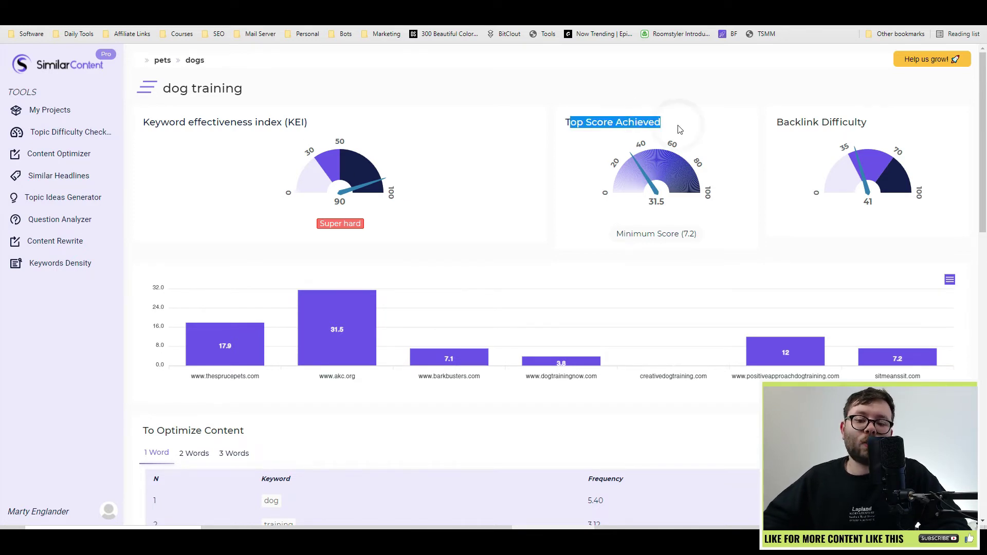
{"action": "left_click", "coordinate": [748, 247]}
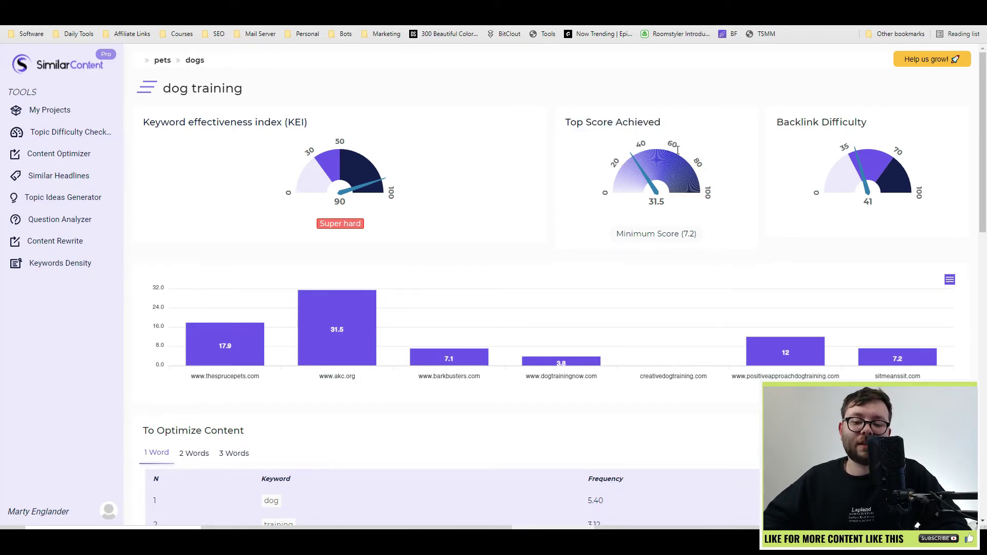
{"action": "triple_click", "coordinate": [663, 237]}
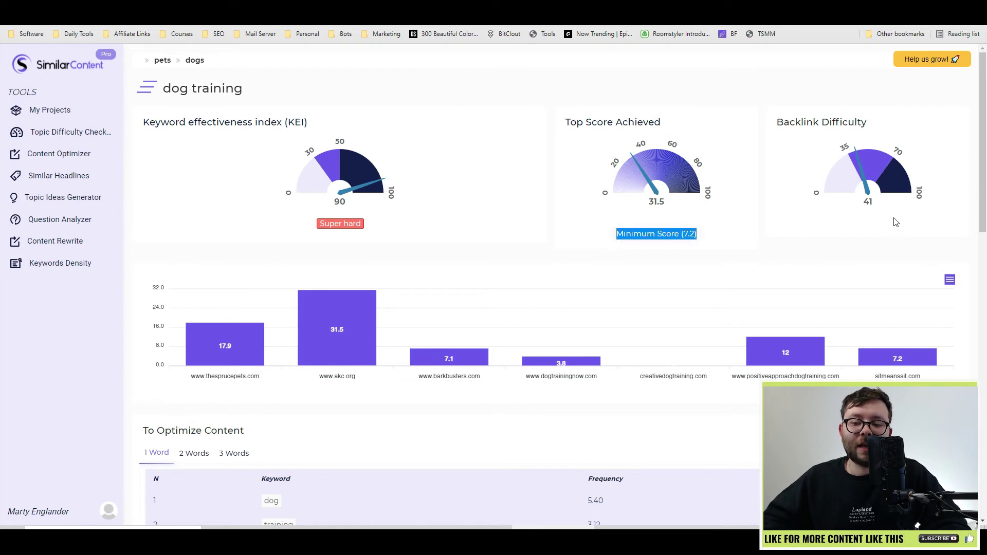
{"action": "left_click", "coordinate": [822, 143]}
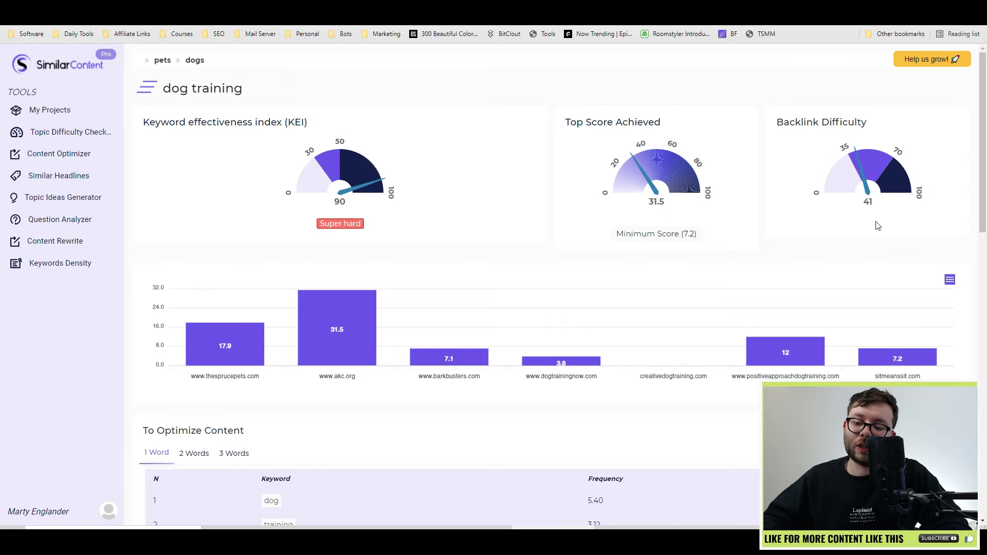
Step: Browse the dog training keywords in 2-word and 3-word views and scroll through SERP Analysis
{"action": "scroll", "coordinate": [623, 176], "scroll_direction": "down", "scroll_amount": 3}
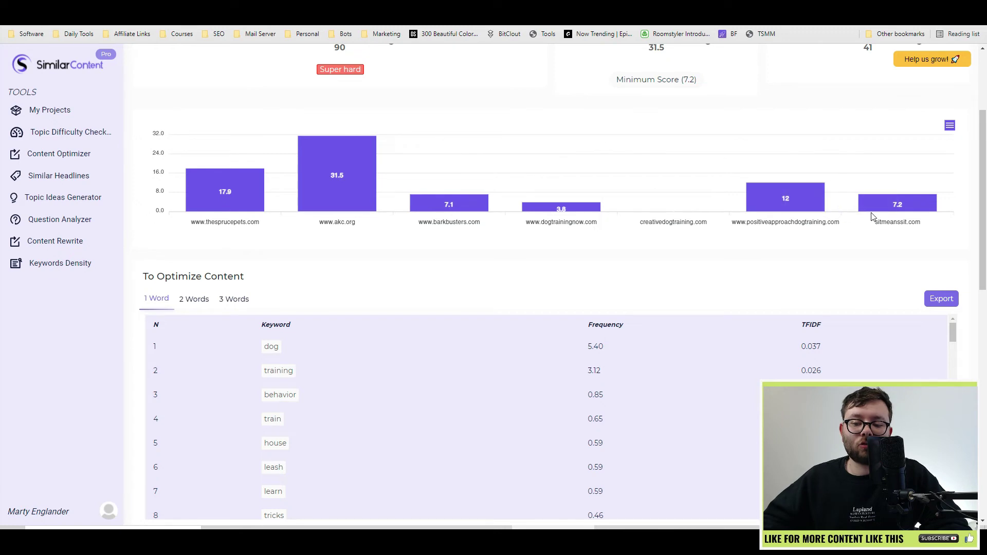
{"action": "scroll", "coordinate": [771, 216], "scroll_direction": "down", "scroll_amount": 3}
{"action": "scroll", "coordinate": [308, 149], "scroll_direction": "down", "scroll_amount": 1}
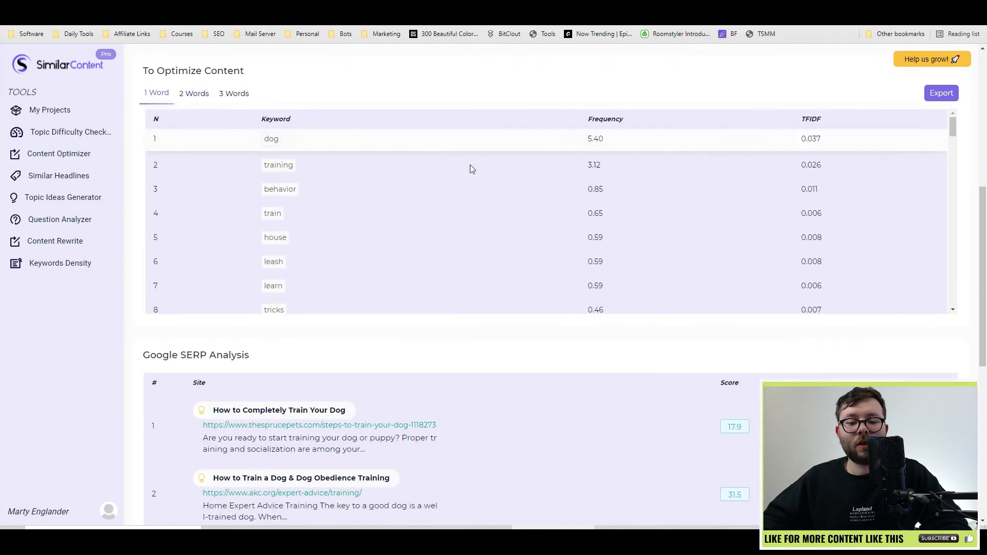
{"action": "scroll", "coordinate": [482, 179], "scroll_direction": "down", "scroll_amount": 2}
{"action": "scroll", "coordinate": [544, 346], "scroll_direction": "up", "scroll_amount": 1}
{"action": "scroll", "coordinate": [525, 306], "scroll_direction": "up", "scroll_amount": 5}
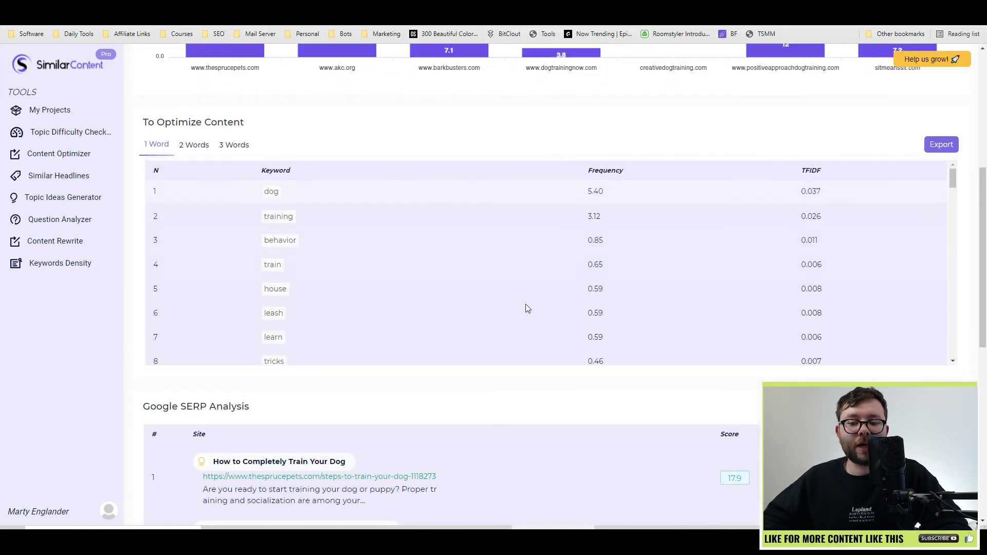
{"action": "left_click", "coordinate": [204, 145]}
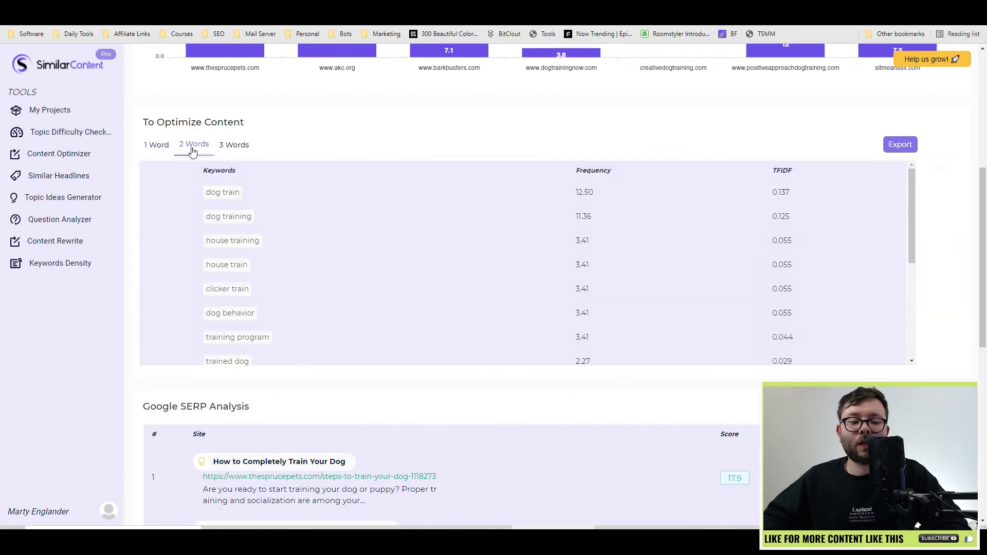
{"action": "left_click", "coordinate": [225, 149]}
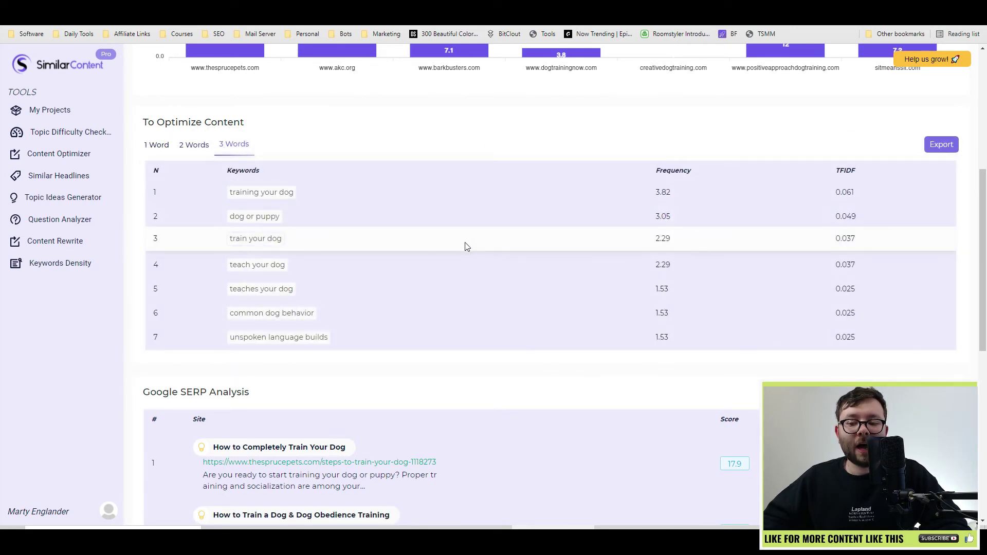
{"action": "scroll", "coordinate": [465, 246], "scroll_direction": "down", "scroll_amount": 1}
{"action": "scroll", "coordinate": [464, 242], "scroll_direction": "down", "scroll_amount": 5}
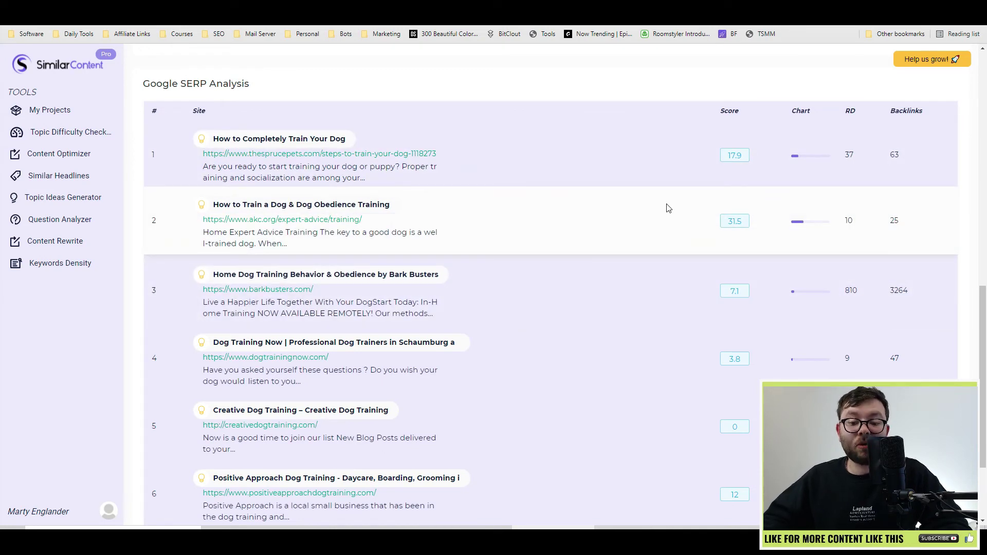
{"action": "scroll", "coordinate": [668, 208], "scroll_direction": "down", "scroll_amount": 1}
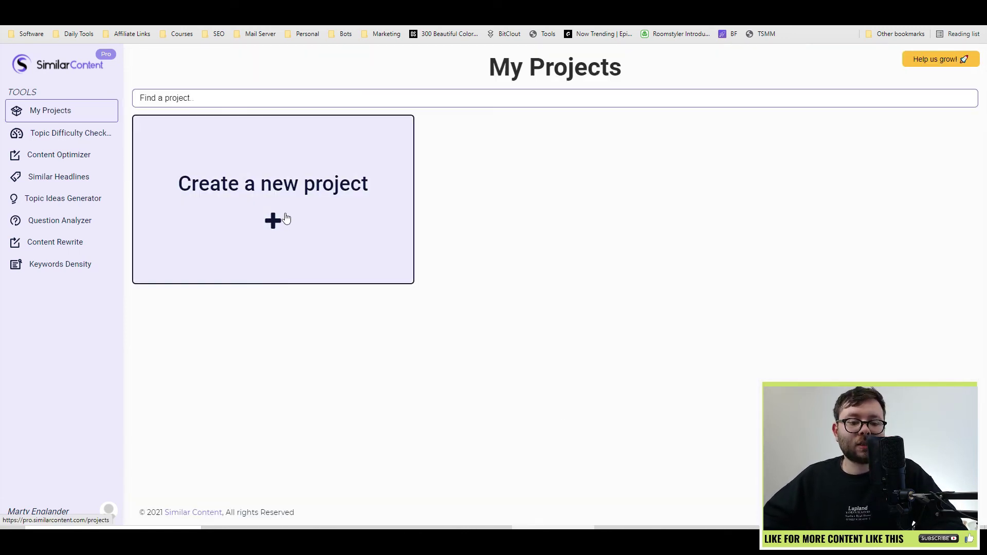
Step: Create a new project and begin entering 'Do' as the dog training query
{"action": "left_click", "coordinate": [286, 217]}
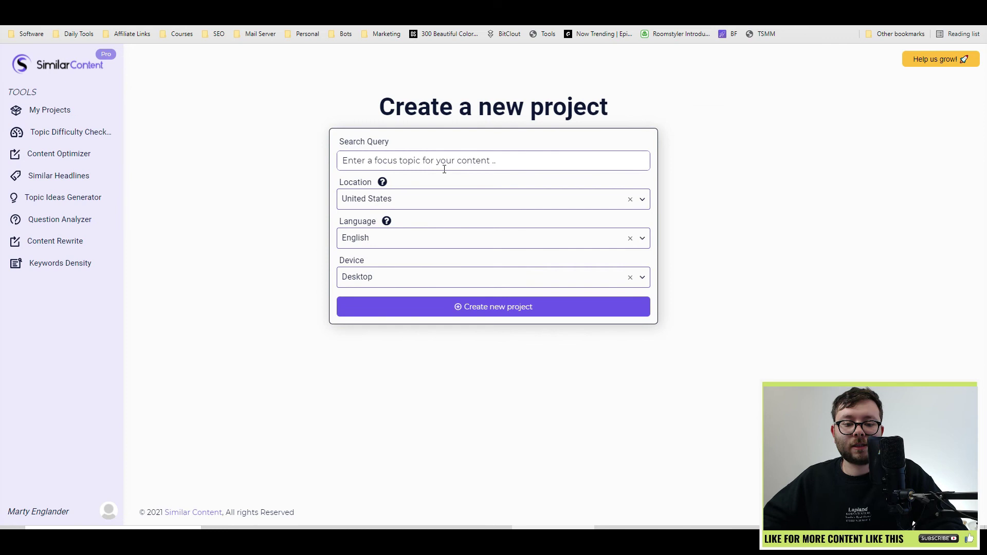
{"action": "type", "text": "Dog Training"}
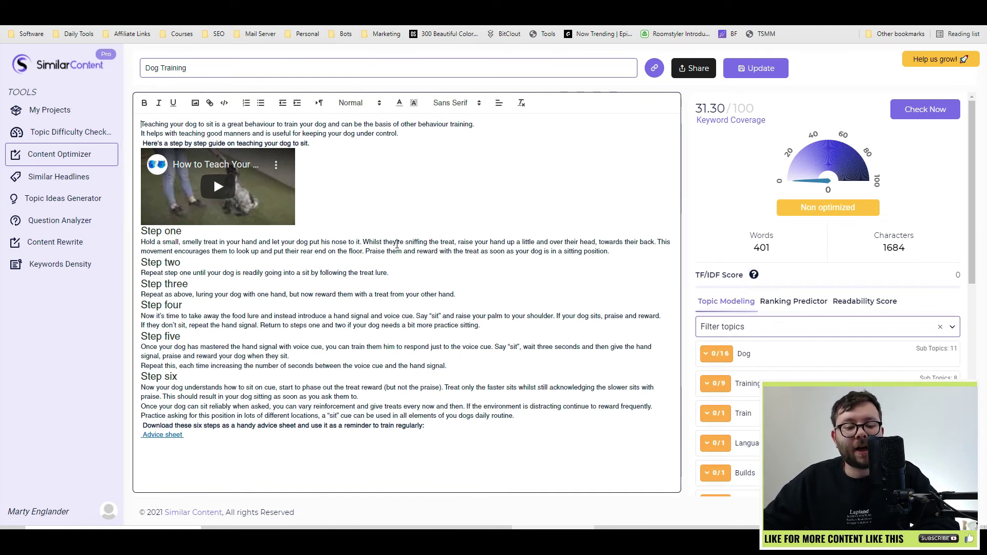
Step: Insert blank lines above the guide intro and above the Step one heading
{"action": "left_click", "coordinate": [478, 150]}
{"action": "key", "text": "Return"}
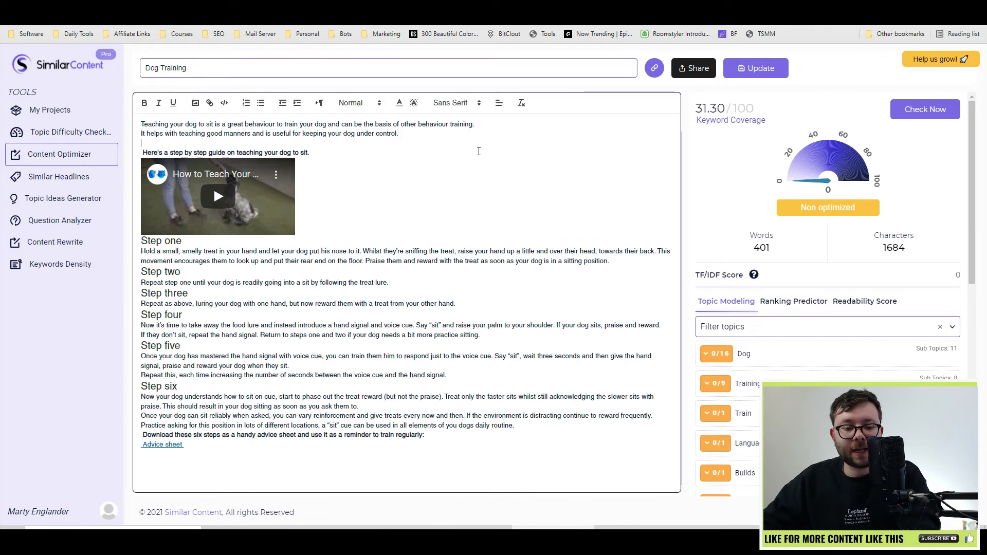
{"action": "left_click", "coordinate": [163, 244]}
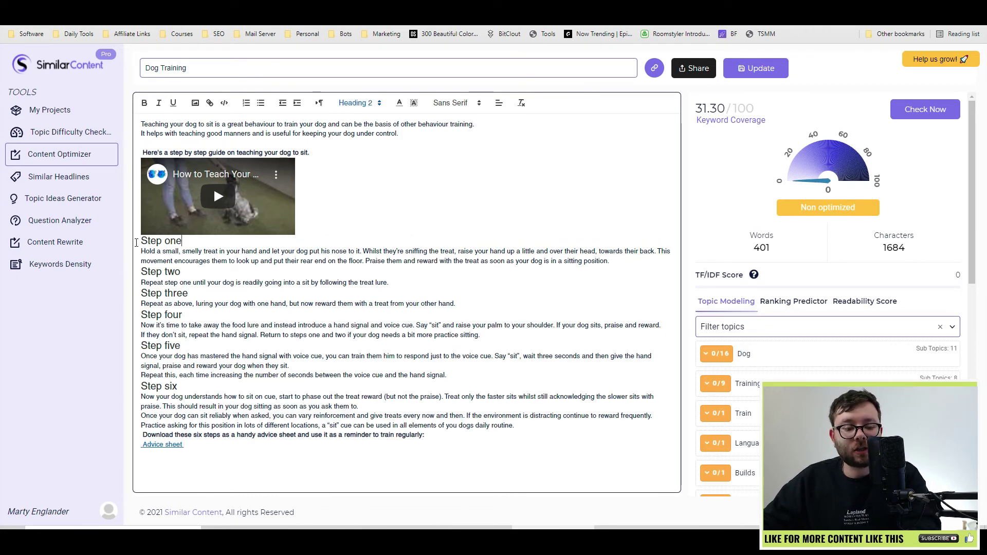
{"action": "left_click", "coordinate": [142, 242]}
{"action": "key", "text": "Return"}
{"action": "left_click", "coordinate": [642, 279]}
{"action": "key", "text": "Return"}
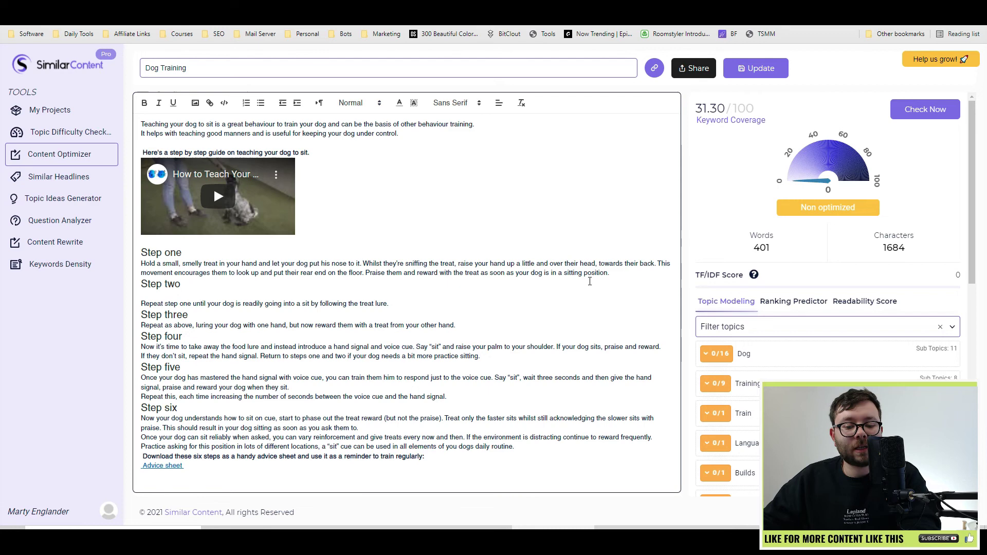
{"action": "key", "text": "BackSpace"}
Step: Insert blank lines before Step two and Step three, then select the Step one heading
{"action": "left_click", "coordinate": [611, 273]}
{"action": "key", "text": "Return"}
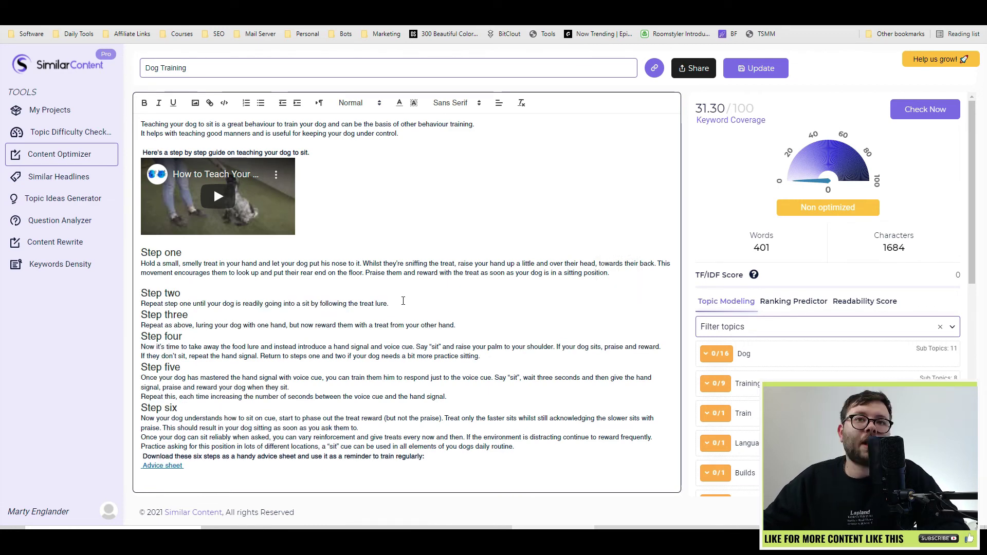
{"action": "left_click", "coordinate": [403, 302]}
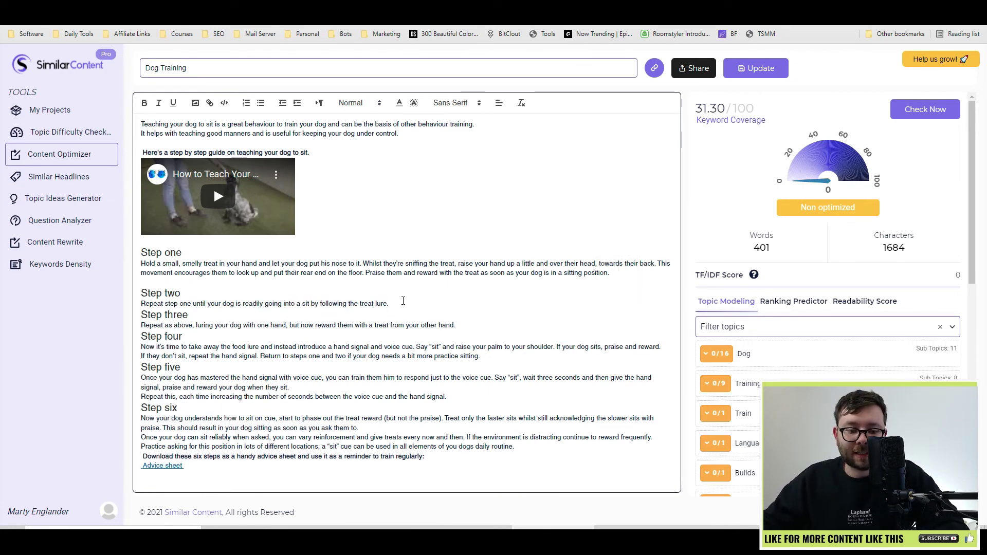
{"action": "key", "text": "Return"}
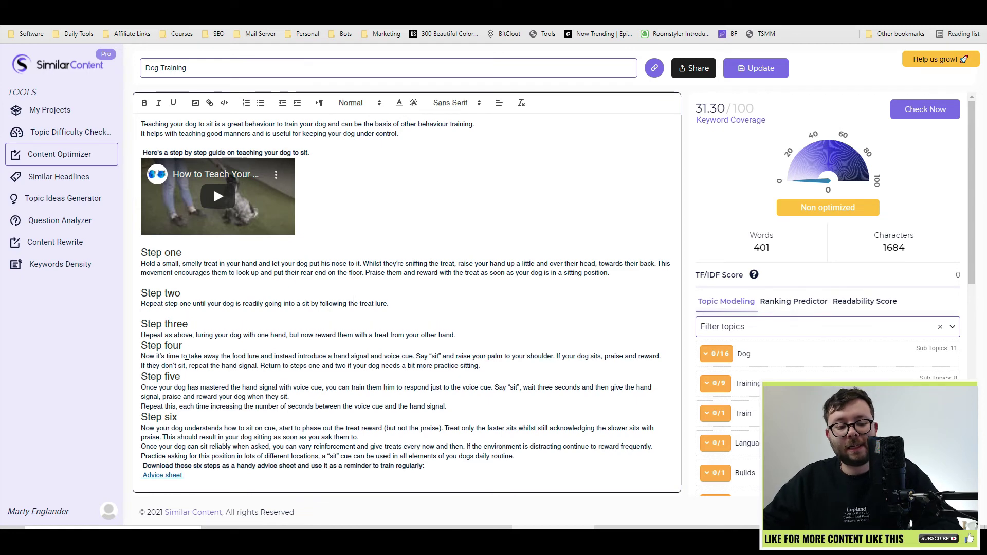
{"action": "left_click", "coordinate": [153, 304]}
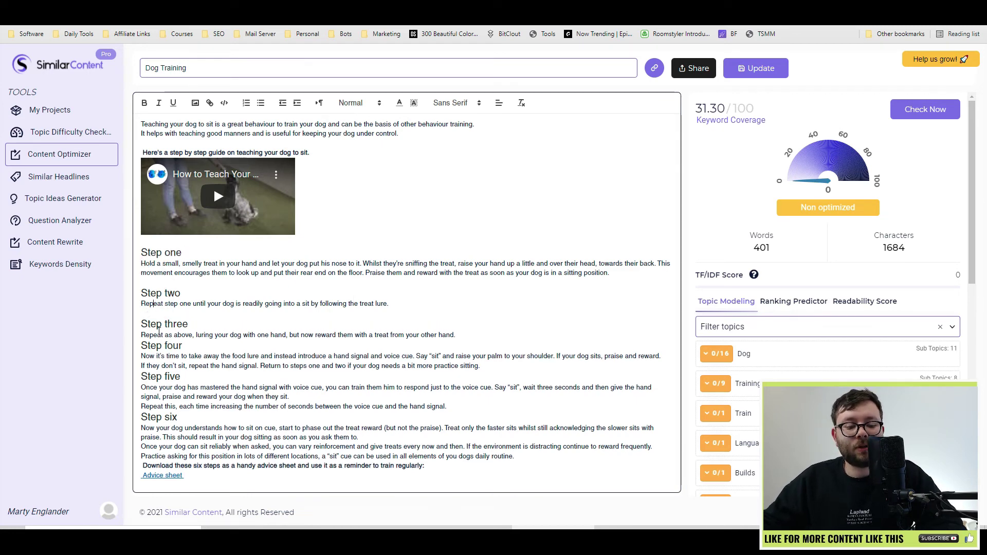
{"action": "triple_click", "coordinate": [156, 323]}
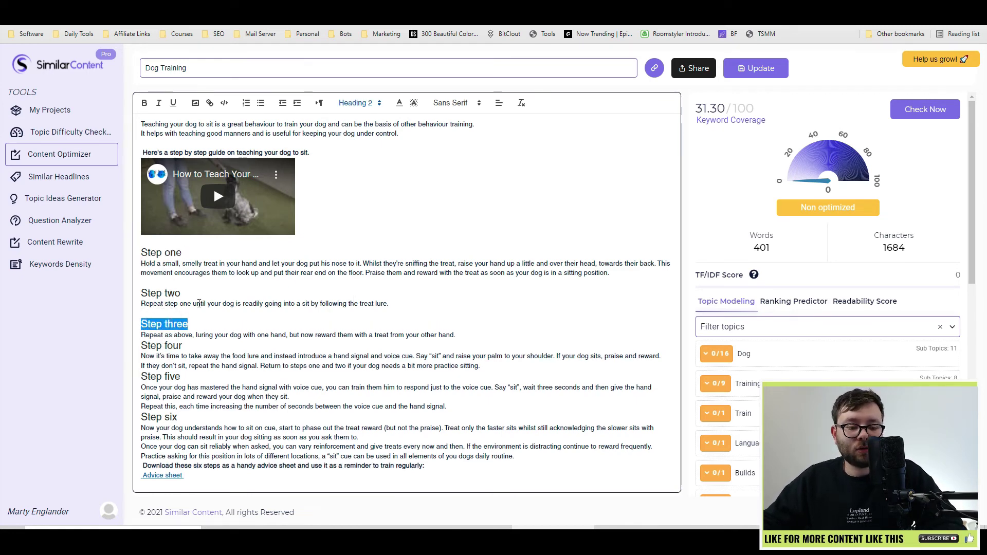
{"action": "triple_click", "coordinate": [162, 254]}
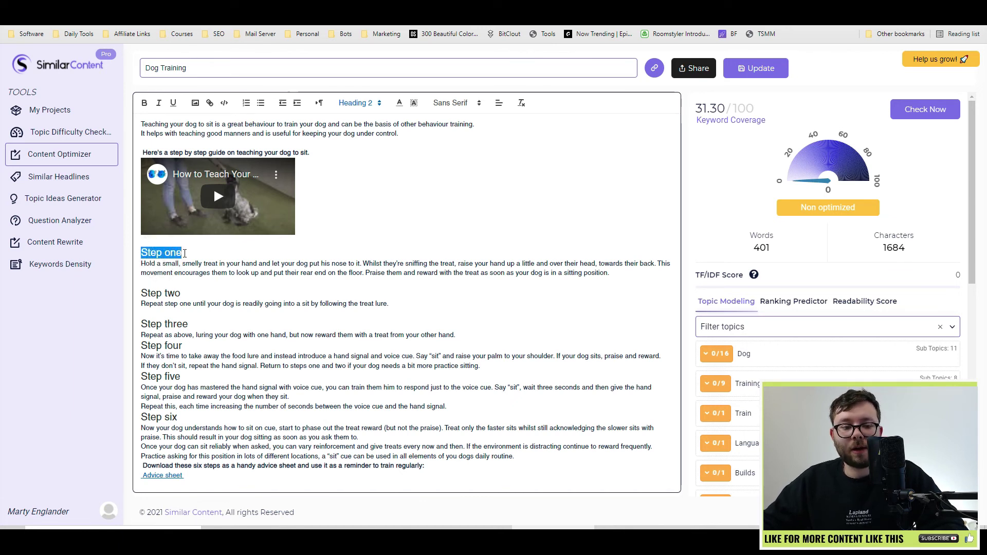
{"action": "left_click", "coordinate": [363, 264], "text": "shift"}
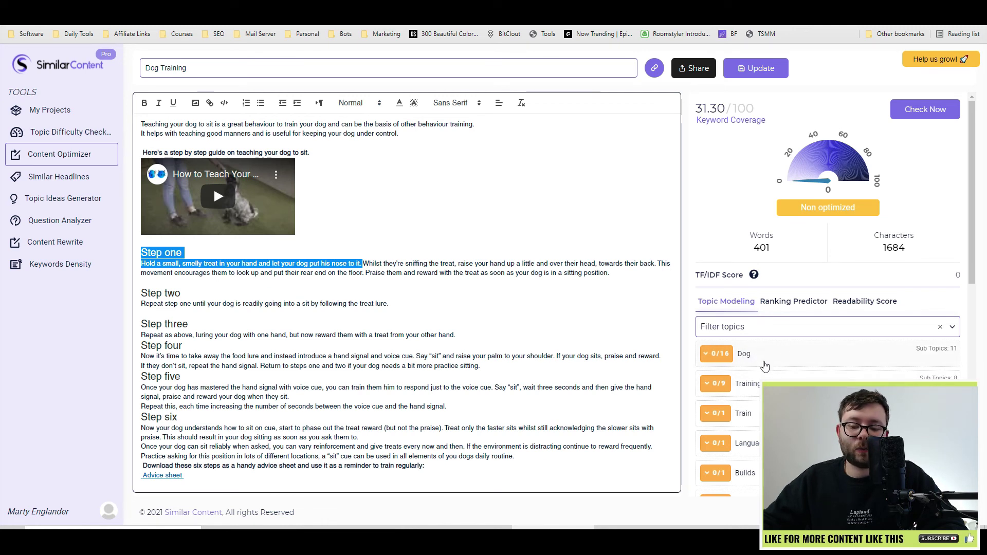
Step: Retitle the Step one heading 'The Basics of Dog Training' and re-score coverage to 14.46
{"action": "left_click", "coordinate": [214, 245]}
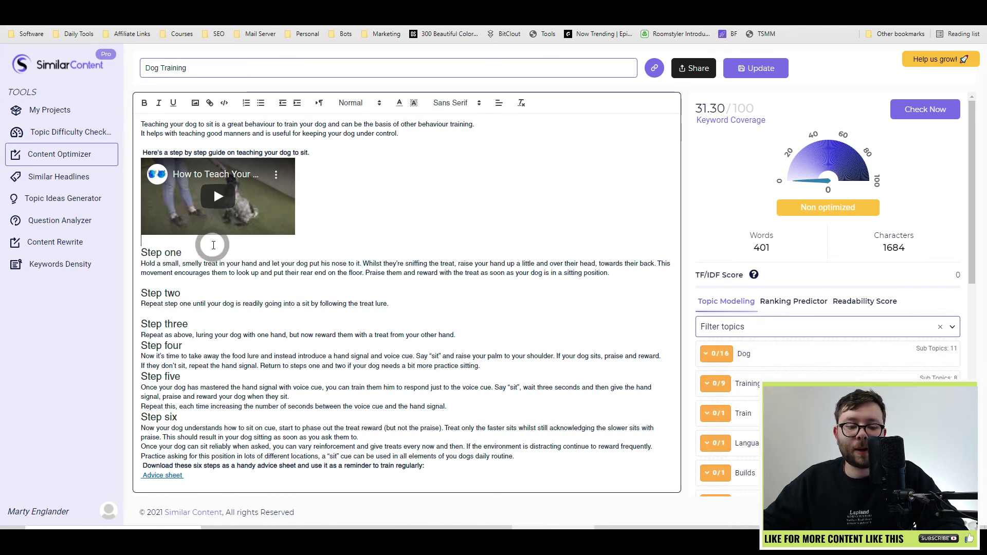
{"action": "left_click_drag", "start_coordinate": [183, 253], "coordinate": [142, 253]}
{"action": "type", "text": "Th"}
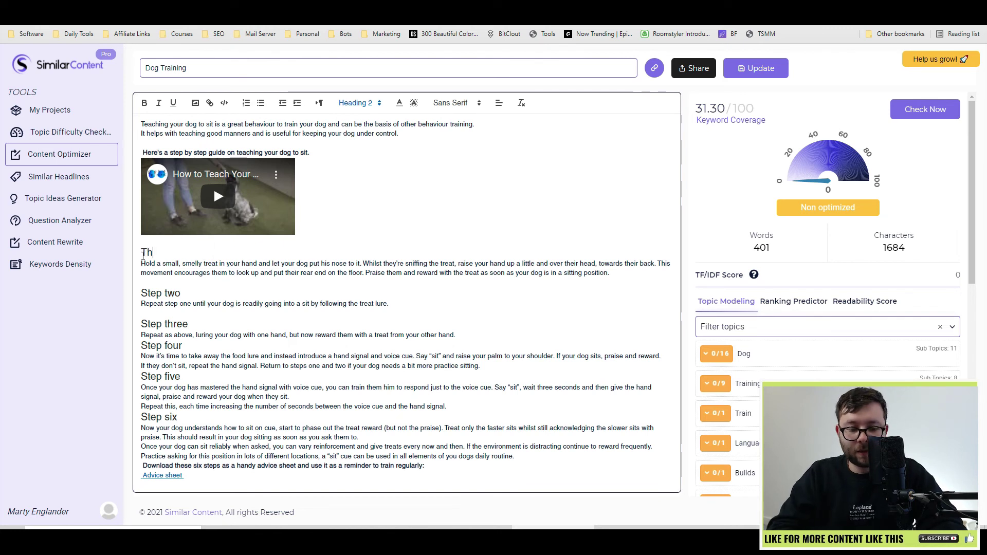
{"action": "type", "text": "e Basics "}
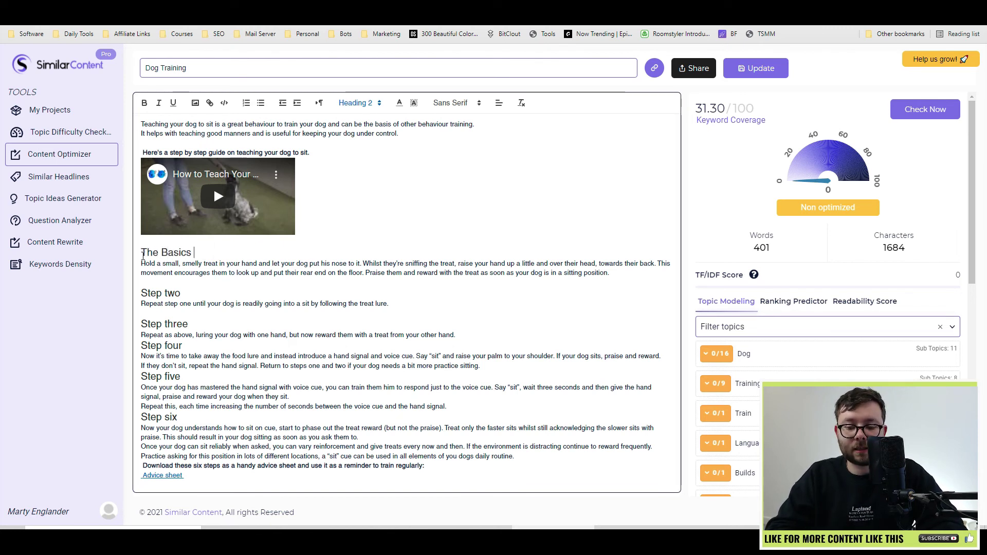
{"action": "type", "text": "of "}
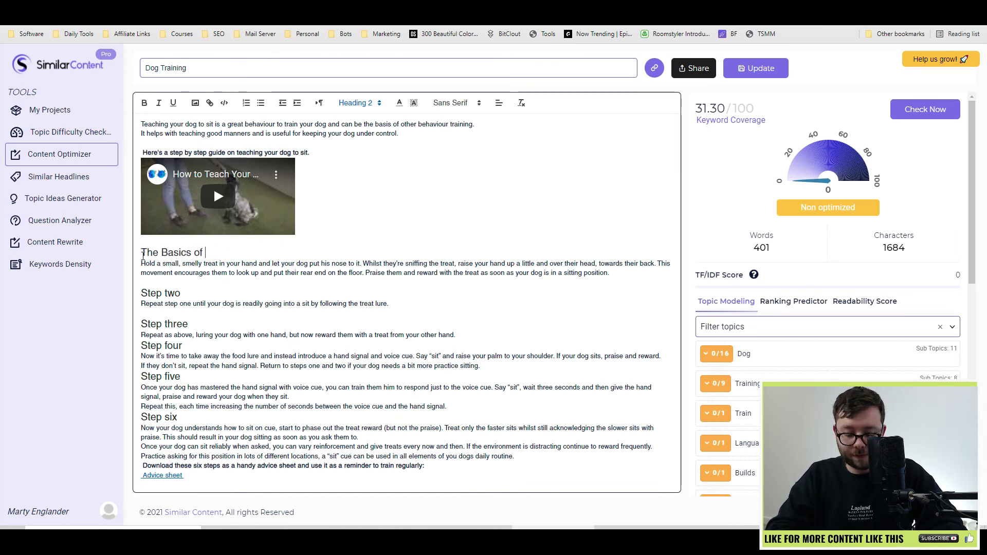
{"action": "type", "text": "Dog Train"}
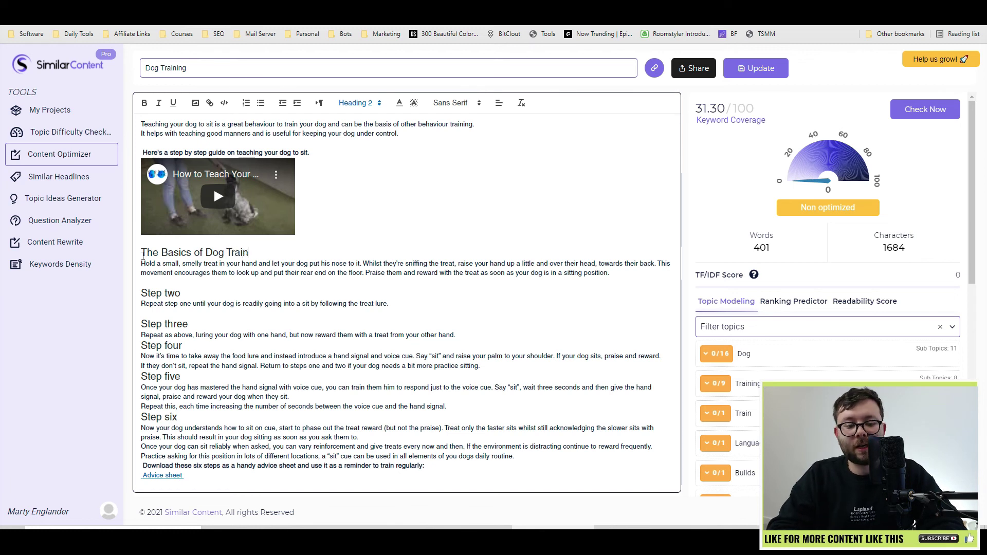
{"action": "type", "text": "ing"}
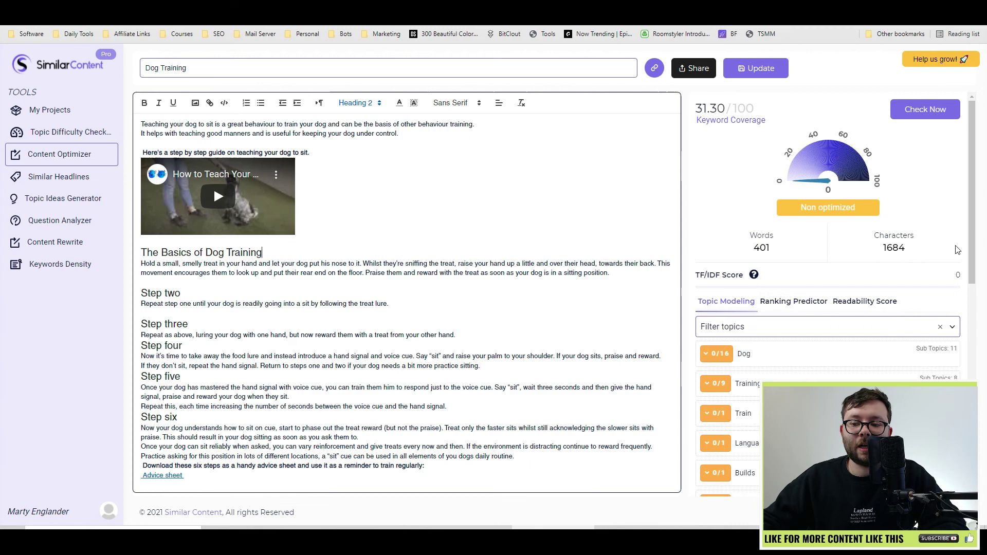
{"action": "left_click", "coordinate": [931, 112]}
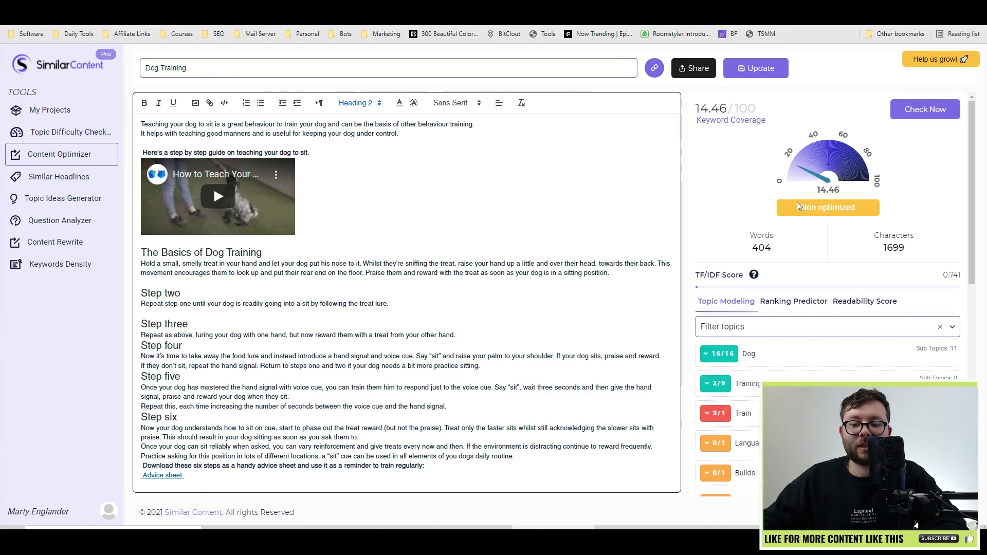